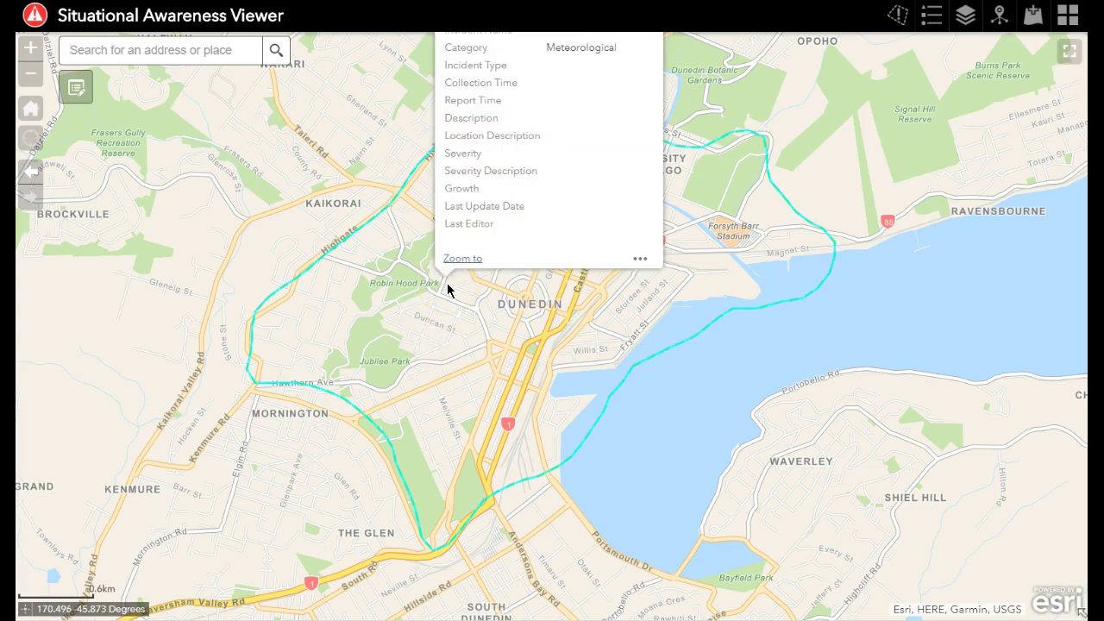
# - Set the Dunedin incident area as the analysis location and centre it on the map
pyautogui.moveTo(899, 182); pyautogui.dragTo(890, 282)
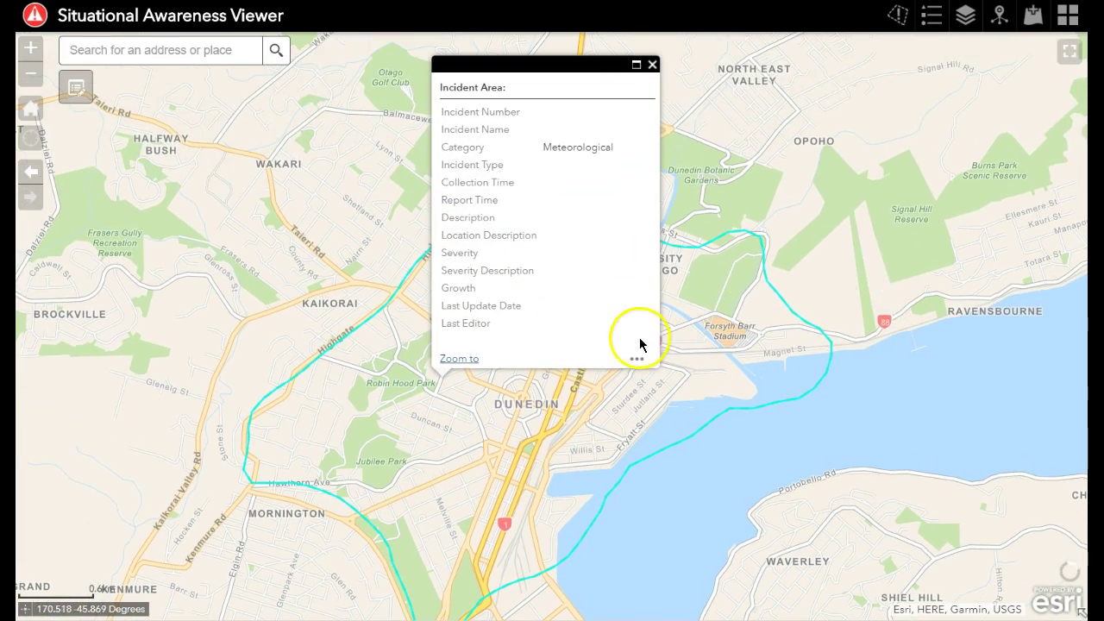
pyautogui.click(636, 360)
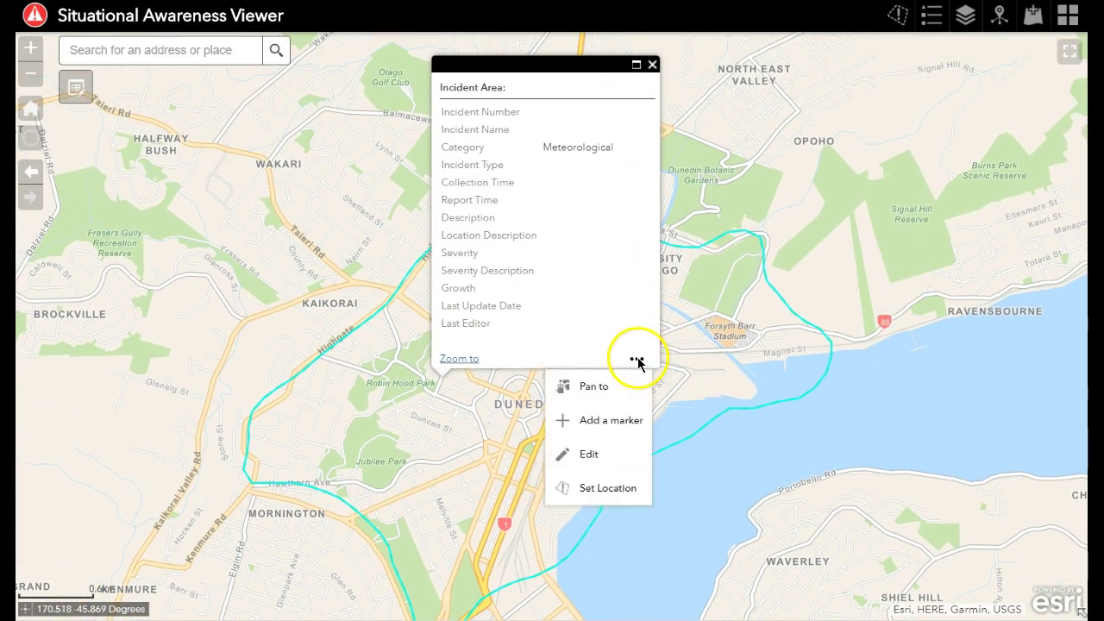
pyautogui.click(600, 489)
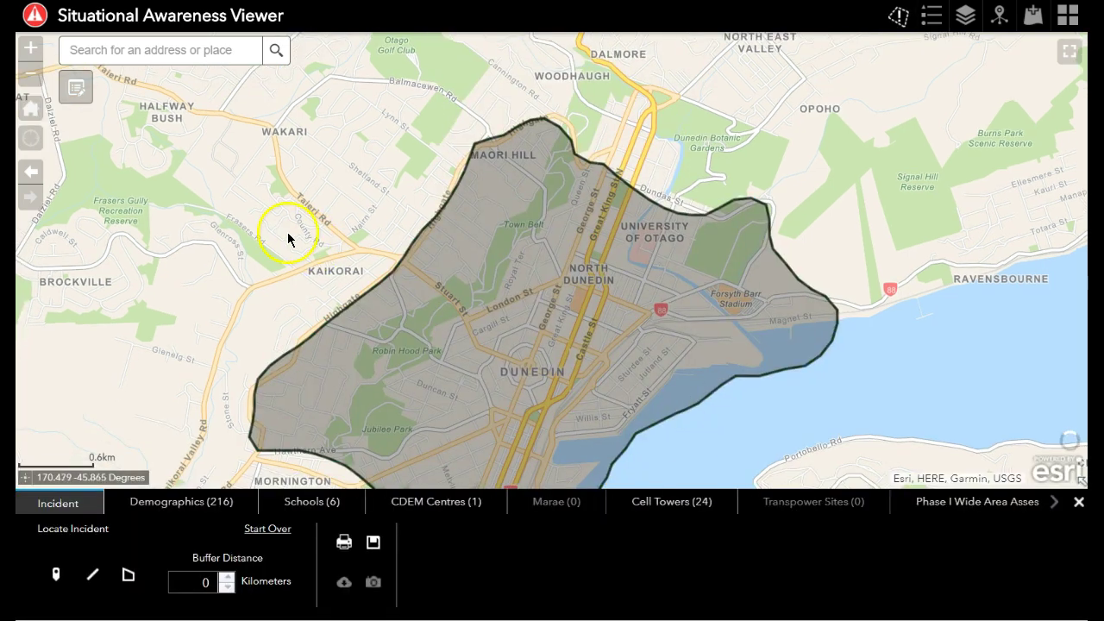
pyautogui.moveTo(292, 170); pyautogui.dragTo(294, 135)
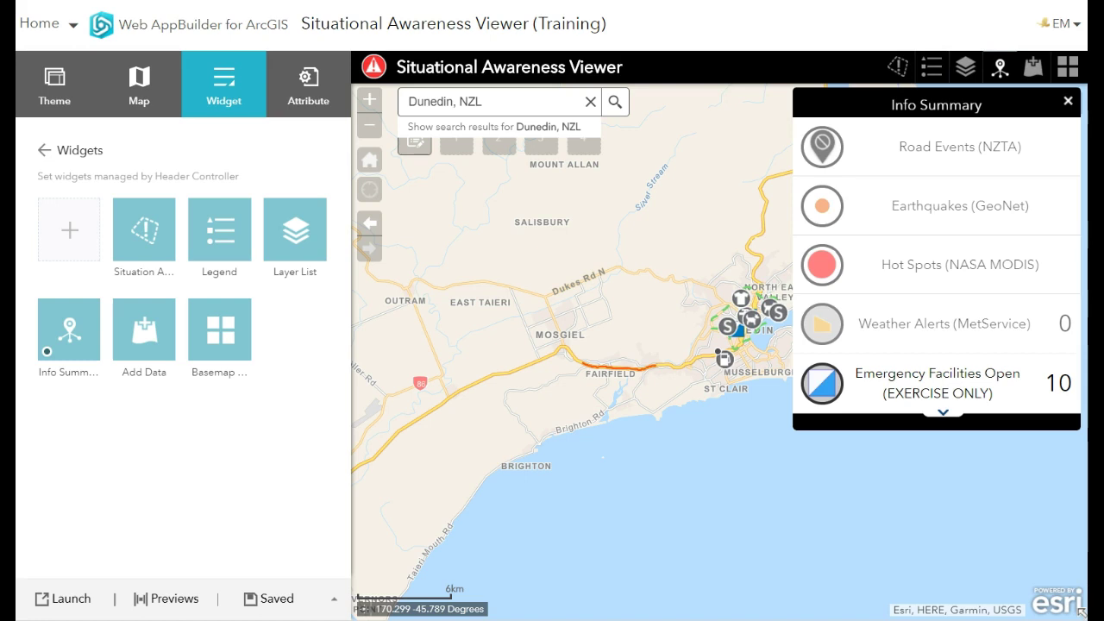
# - Open the Situation Awareness widget's configuration from the Widget tab
pyautogui.moveTo(163, 247)
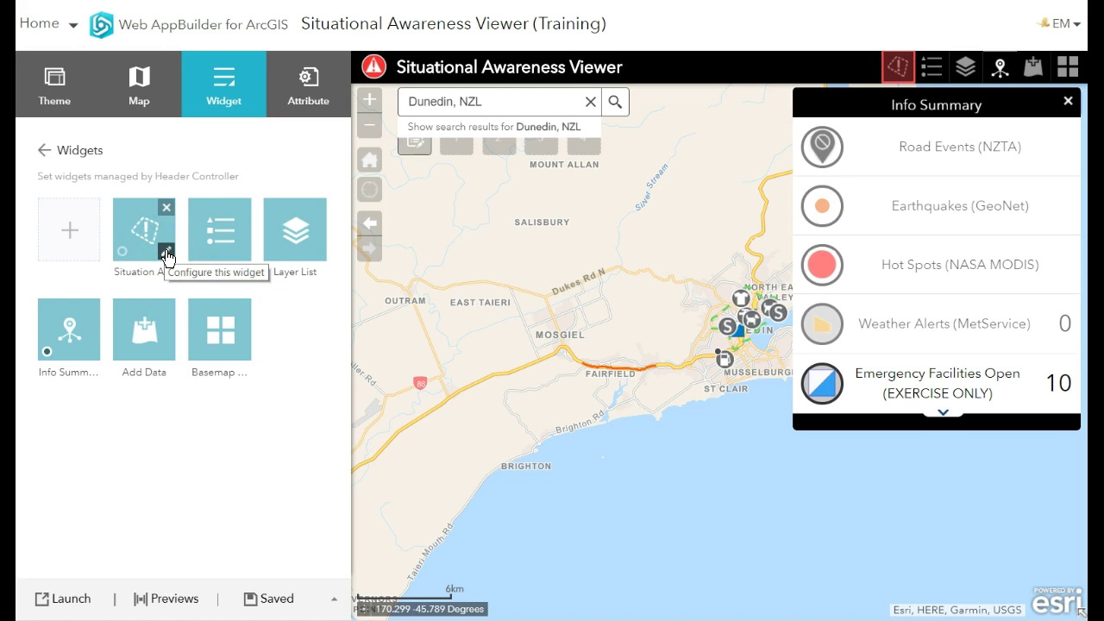
pyautogui.click(166, 252)
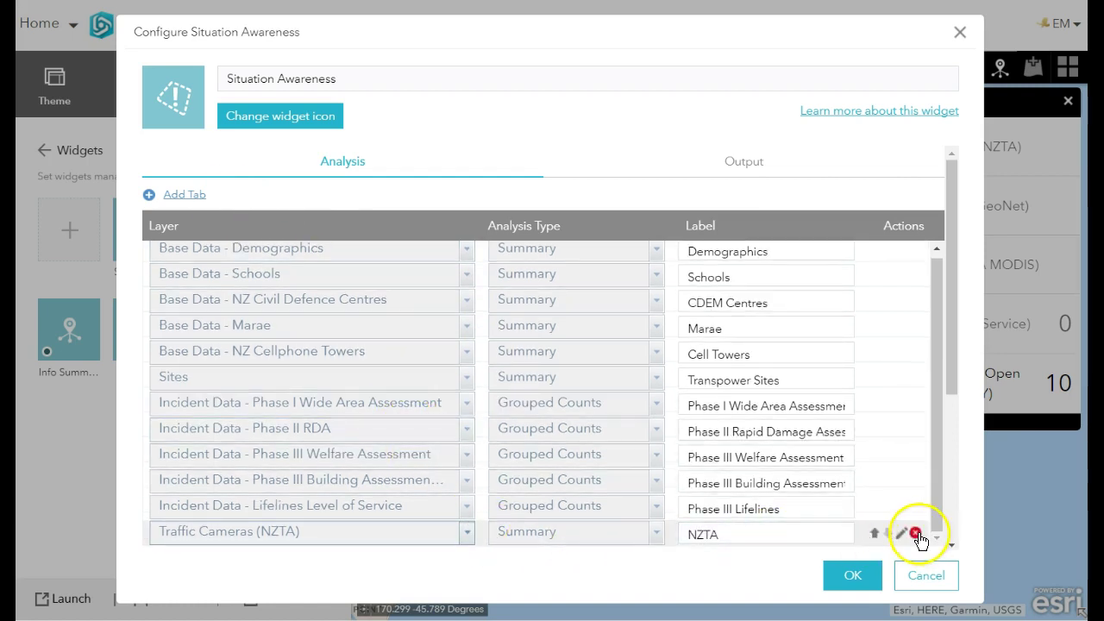
# - Delete the Traffic Cameras (NZTA) layer, checking the cellphone towers and Phase I field settings unchanged
pyautogui.click(916, 534)
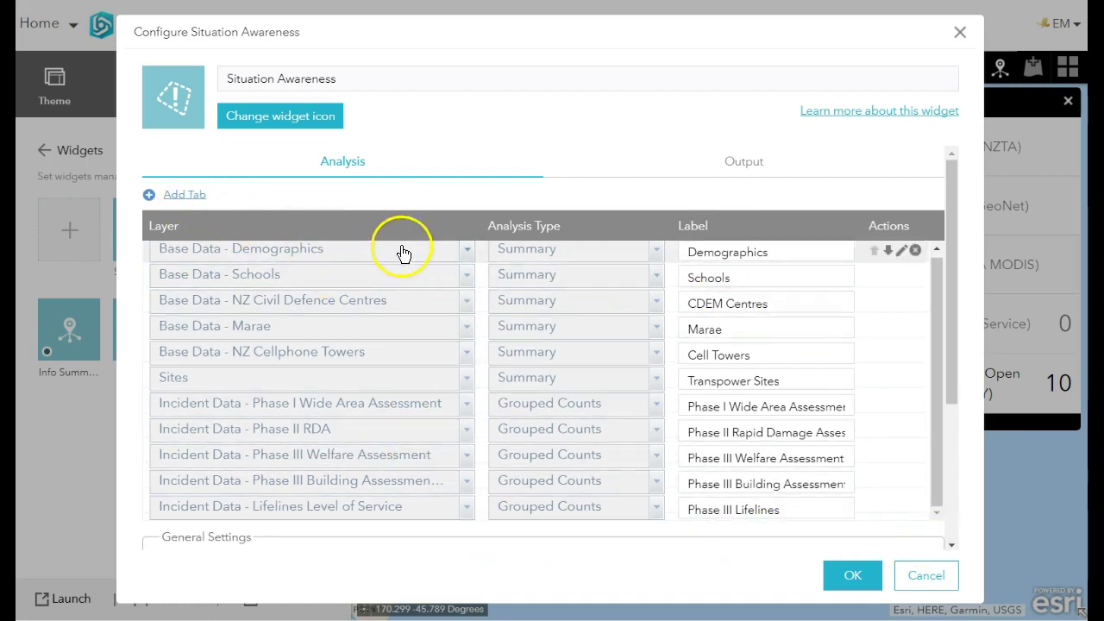
pyautogui.scroll(-2, 466, 379)
pyautogui.moveTo(489, 249)
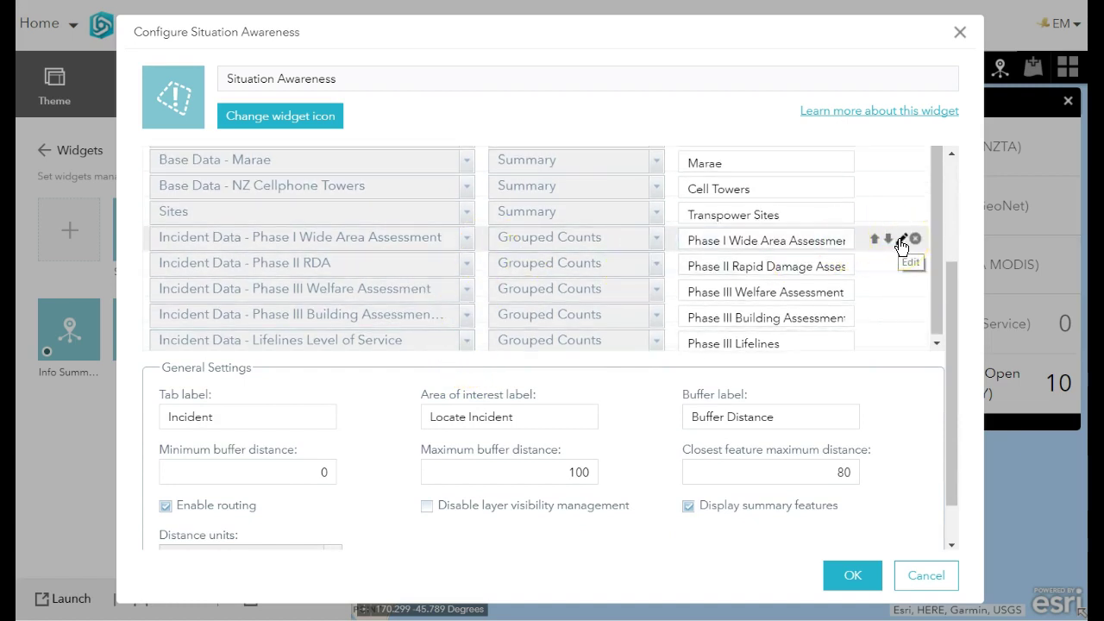
pyautogui.click(903, 187)
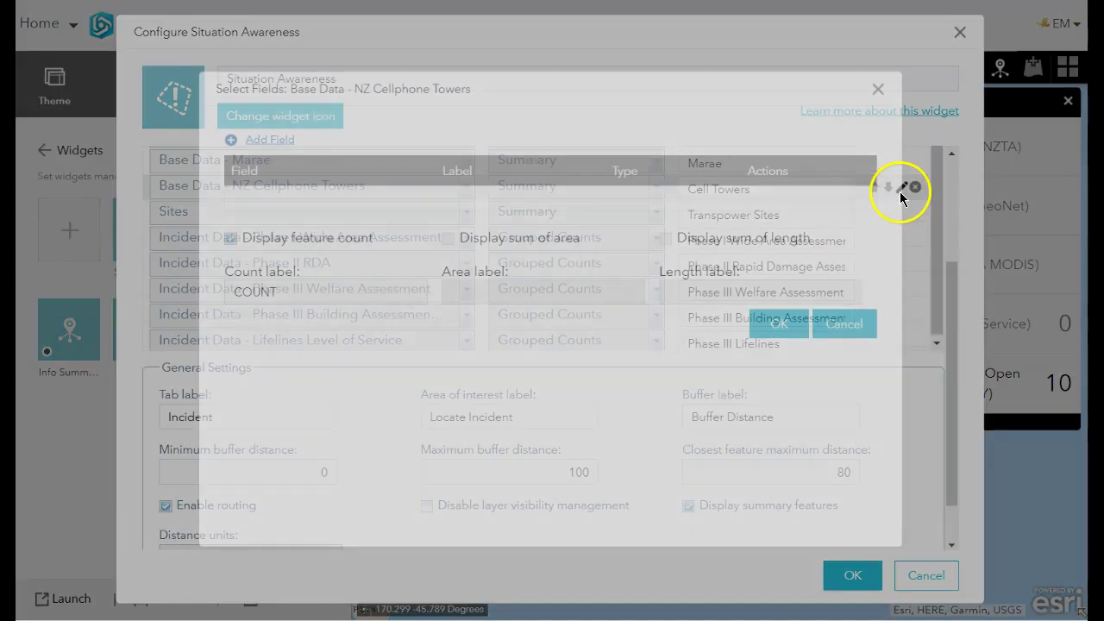
pyautogui.click(863, 326)
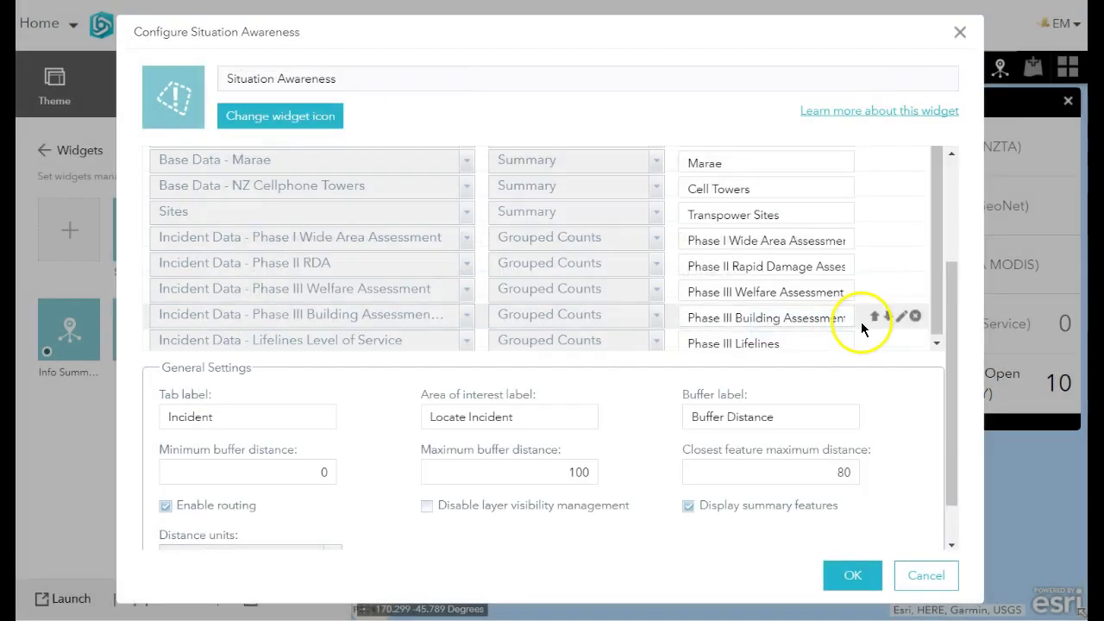
pyautogui.moveTo(877, 269)
pyautogui.click(900, 240)
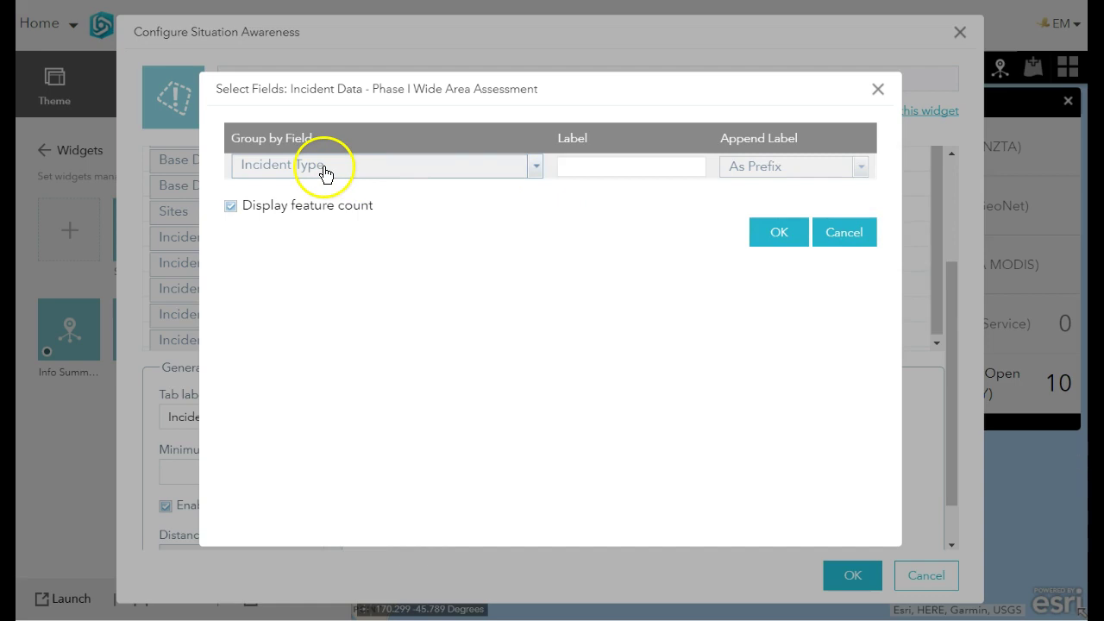
pyautogui.click(843, 233)
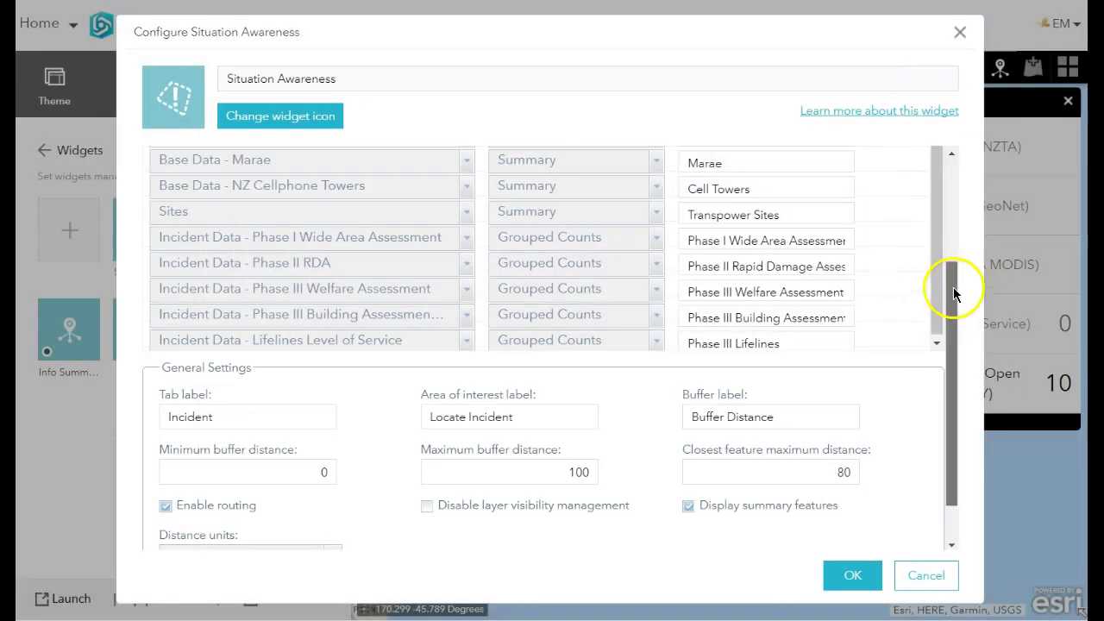
pyautogui.moveTo(953, 287); pyautogui.dragTo(940, 160)
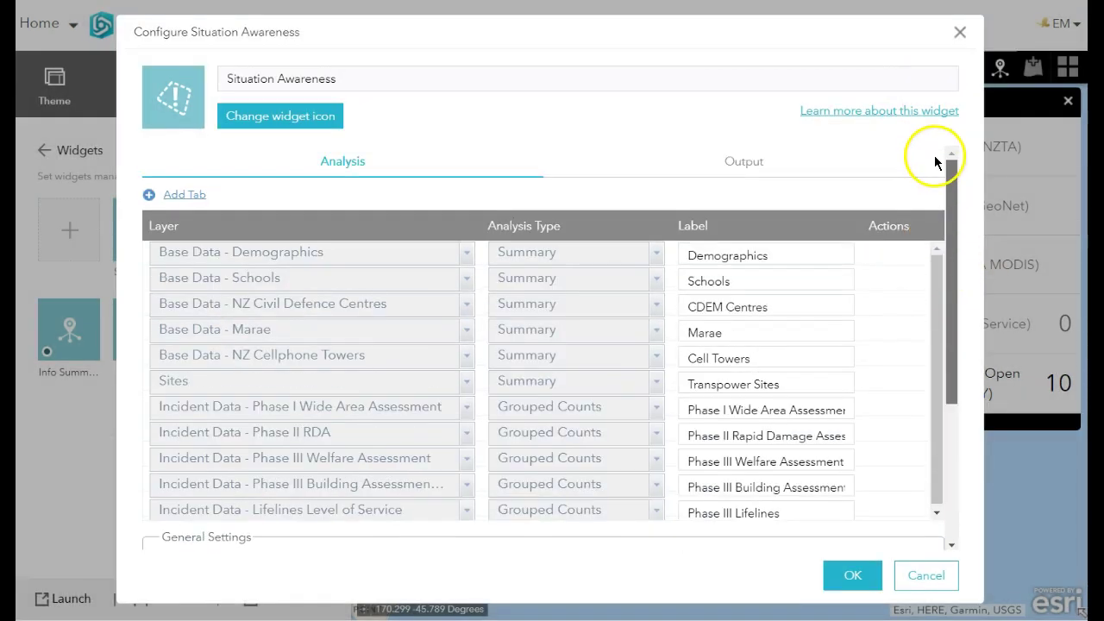
# - Review the Output tab's save layers, snapshot, all-field CSV export and report settings
pyautogui.click(747, 167)
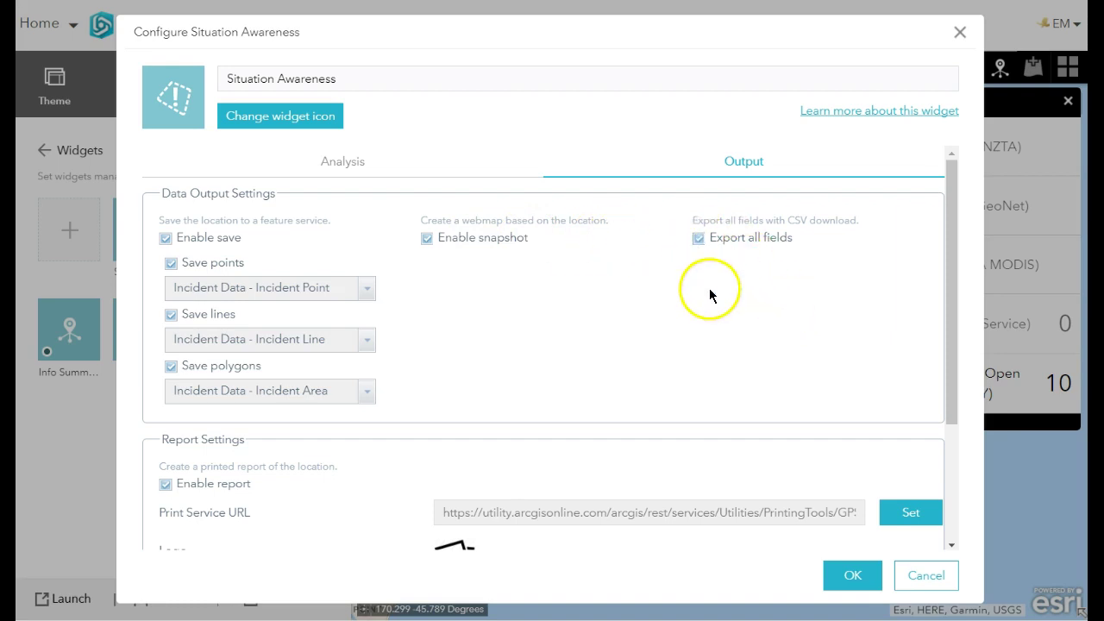
pyautogui.scroll(-2, 711, 289)
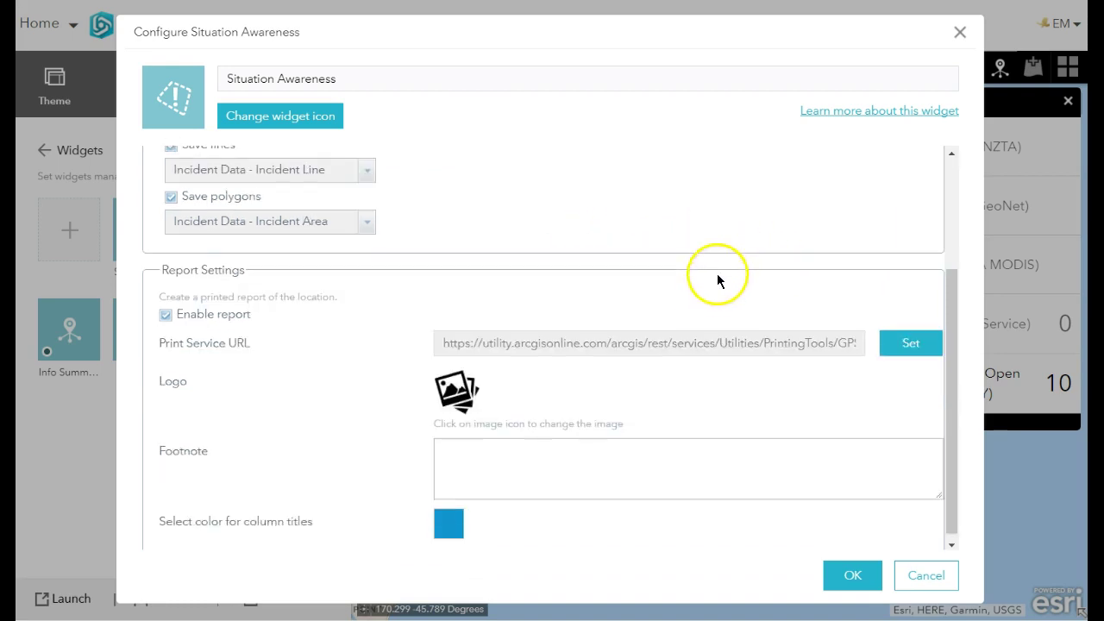
# - Apply the widget settings and launch the Create report tool for the incident area
pyautogui.click(851, 576)
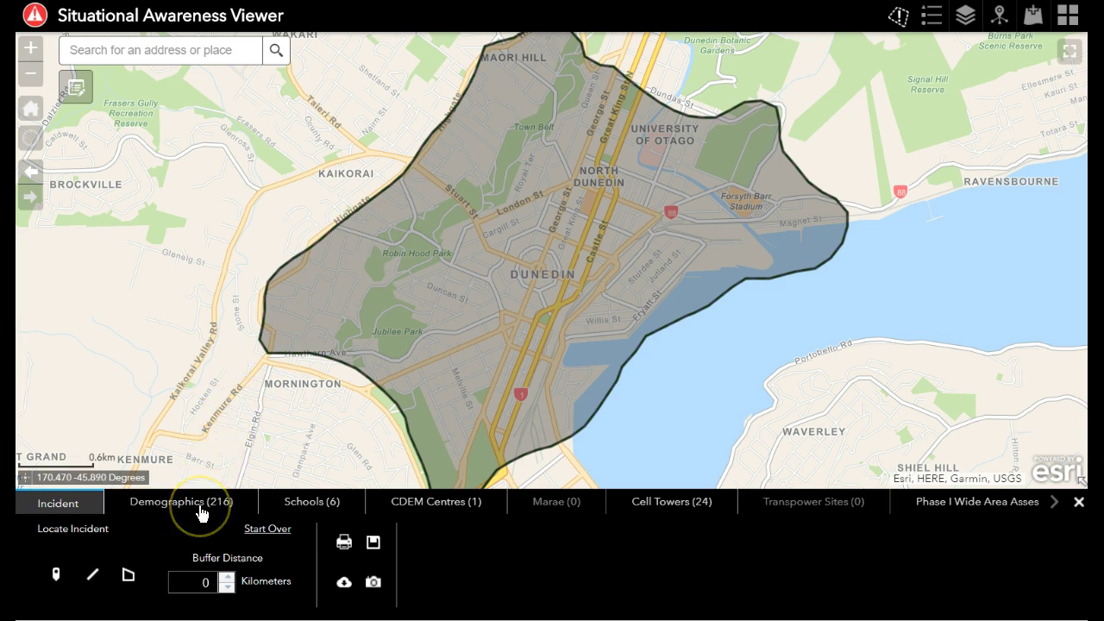
pyautogui.click(344, 543)
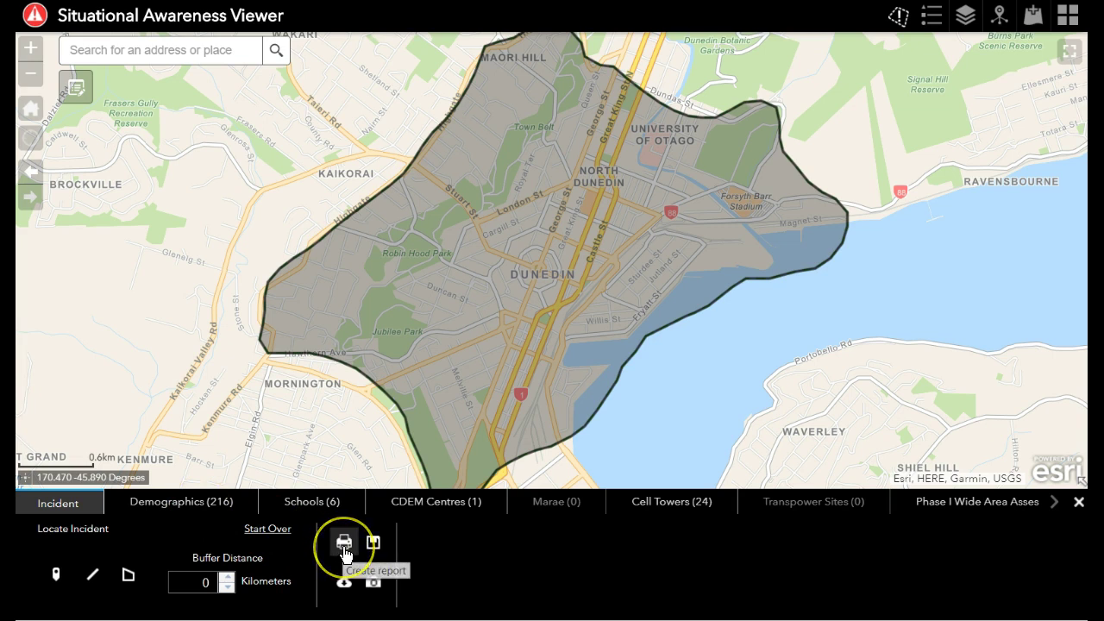
pyautogui.click(373, 543)
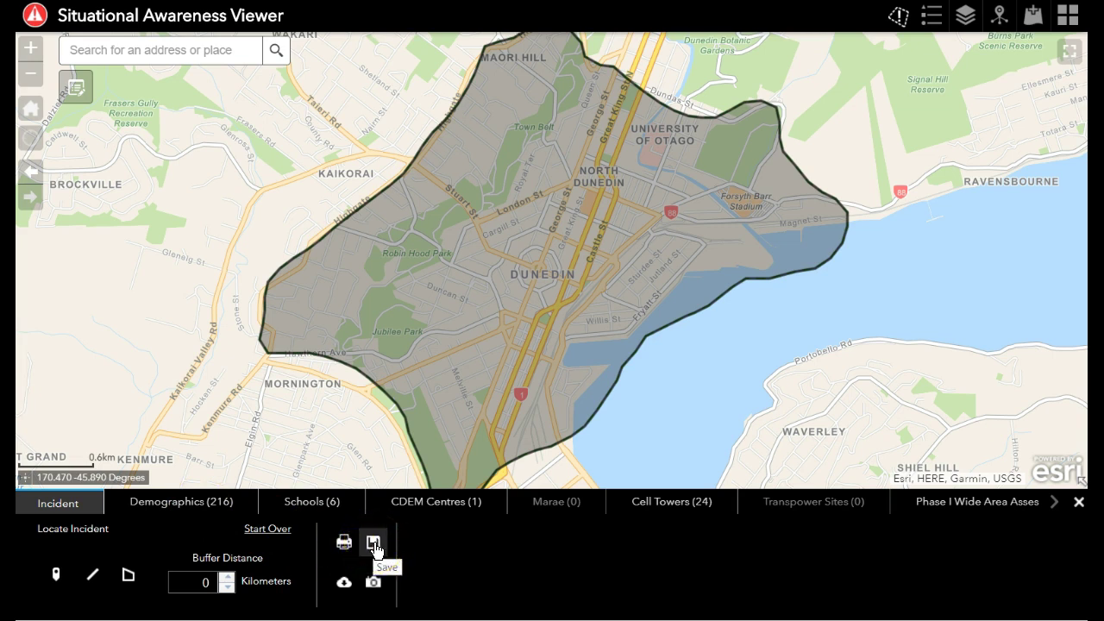
pyautogui.click(372, 583)
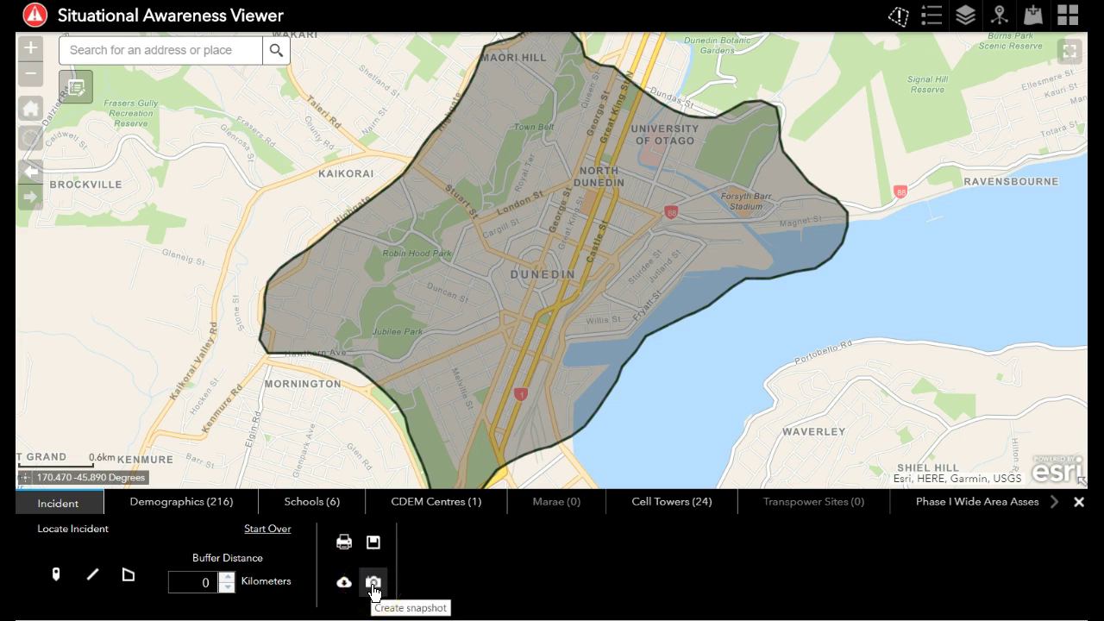
pyautogui.click(344, 584)
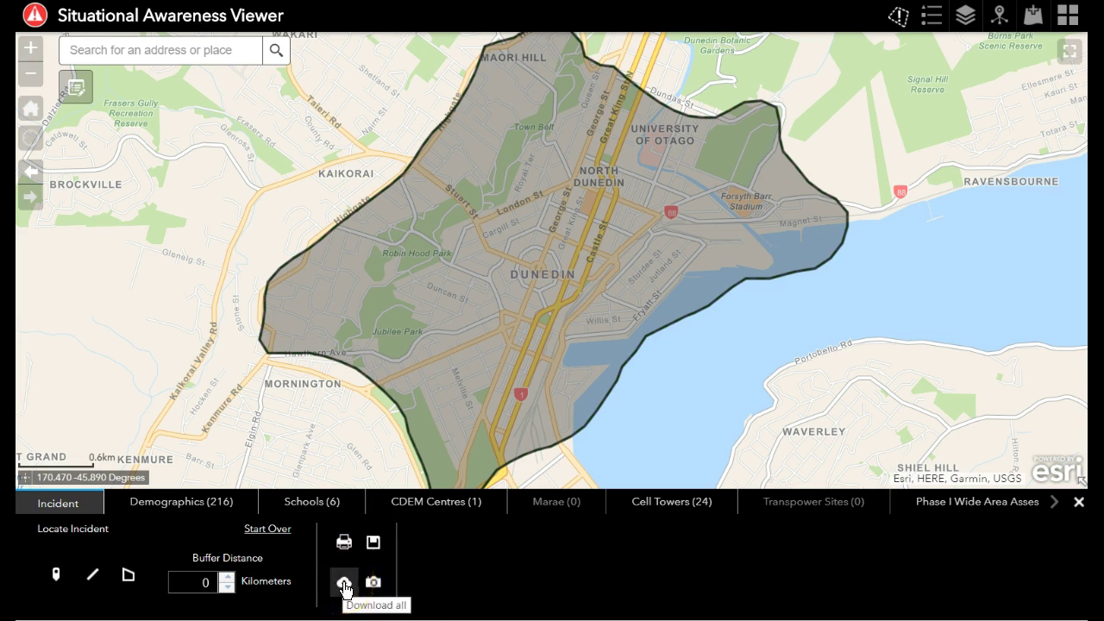
pyautogui.click(344, 542)
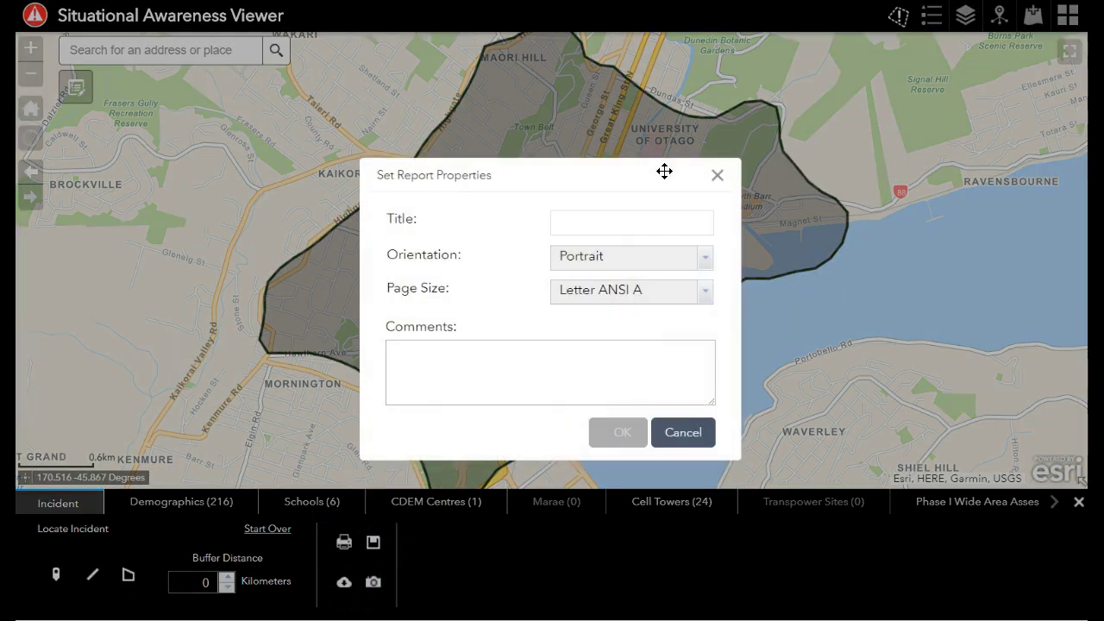
# - Create the report titled 'Report' on A3 page size with the comment 'This is a test.'
pyautogui.click(628, 224)
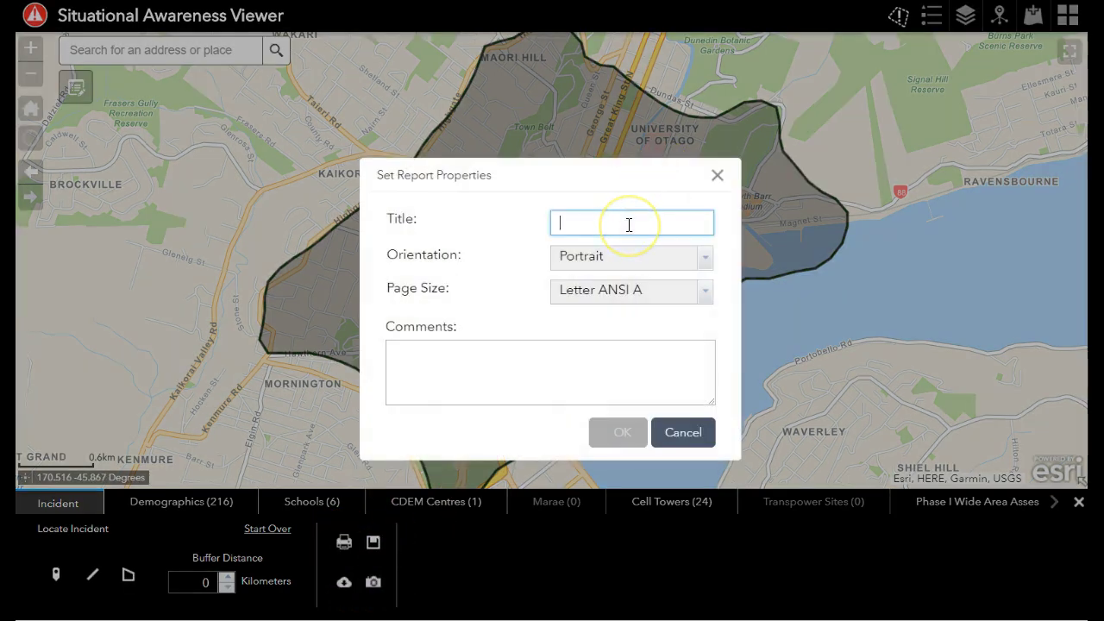
pyautogui.write('Report')
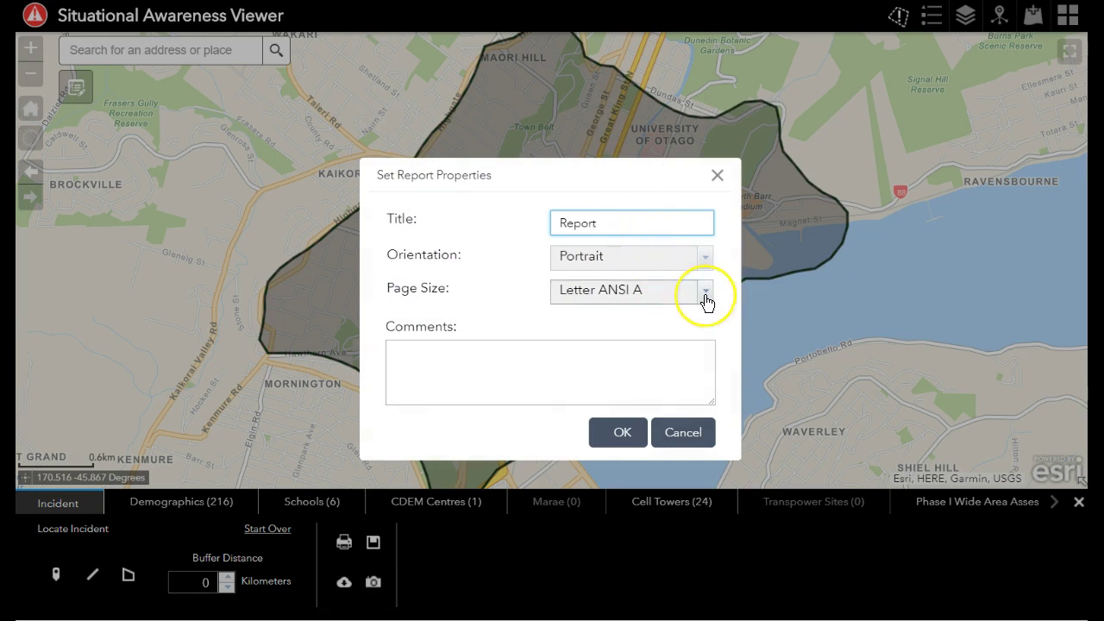
pyautogui.click(704, 292)
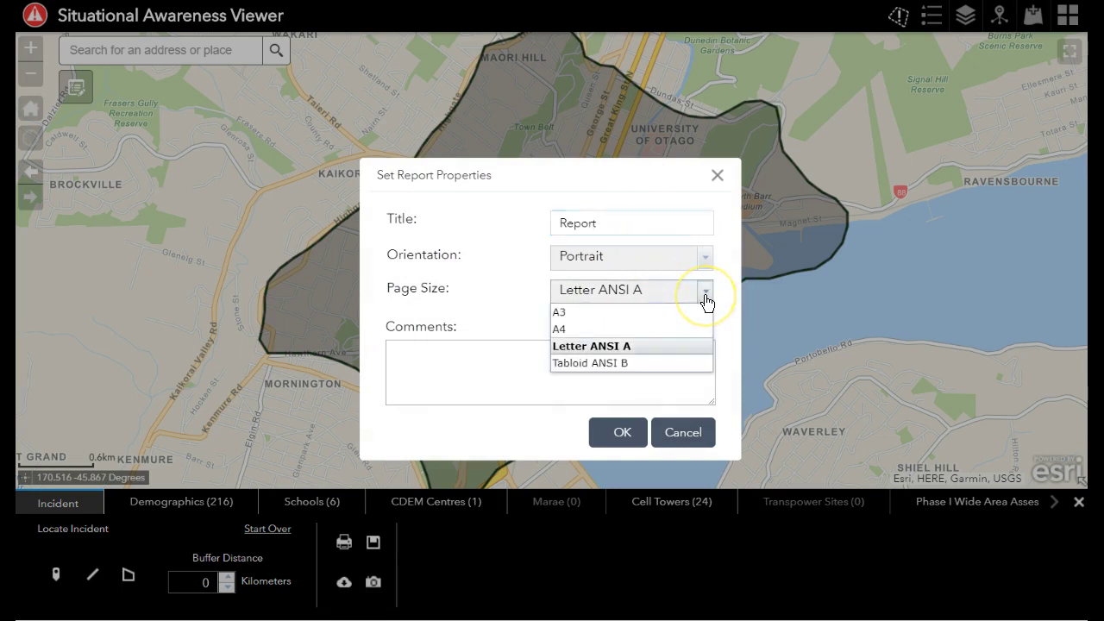
pyautogui.click(645, 312)
pyautogui.click(505, 361)
pyautogui.write('This is a test.')
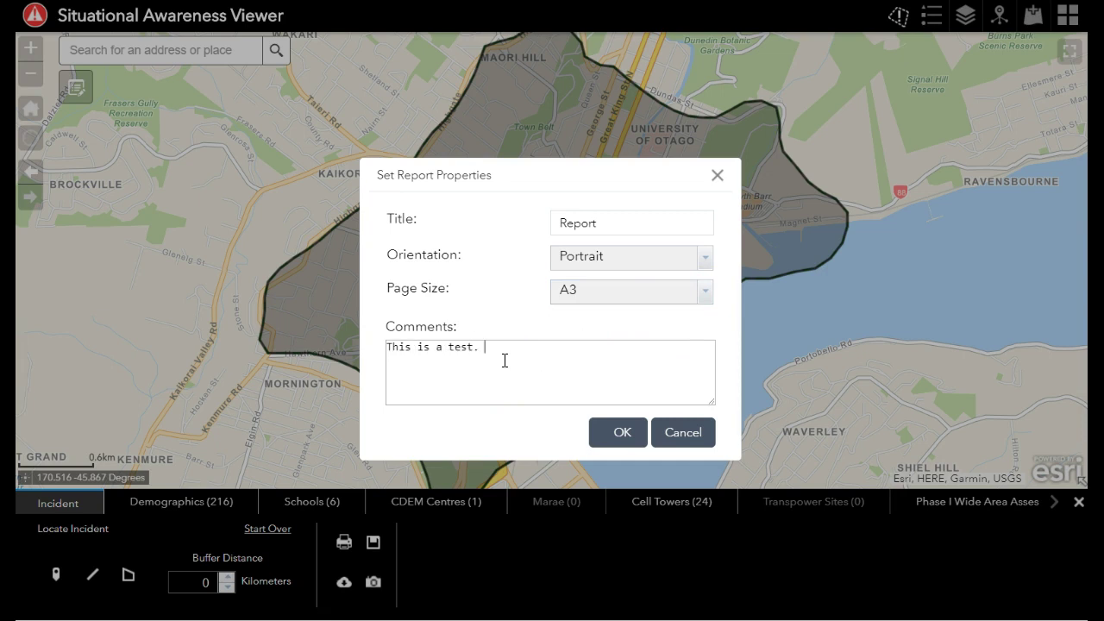
pyautogui.click(622, 432)
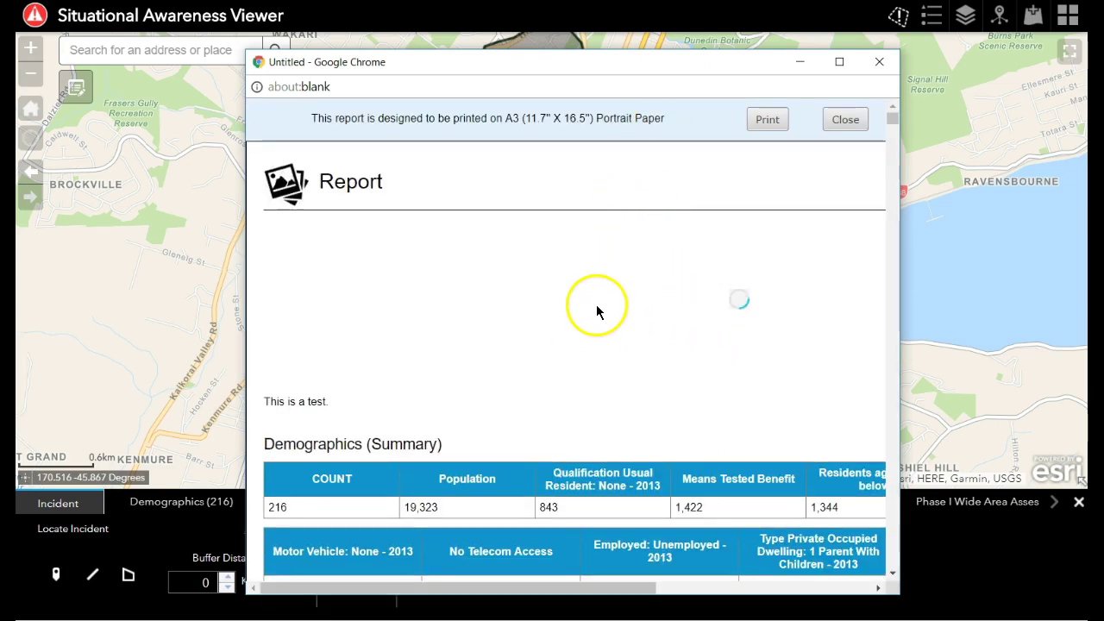
# - Scroll through the report's demographics and cell tower tables
pyautogui.scroll(-5, 598, 321)
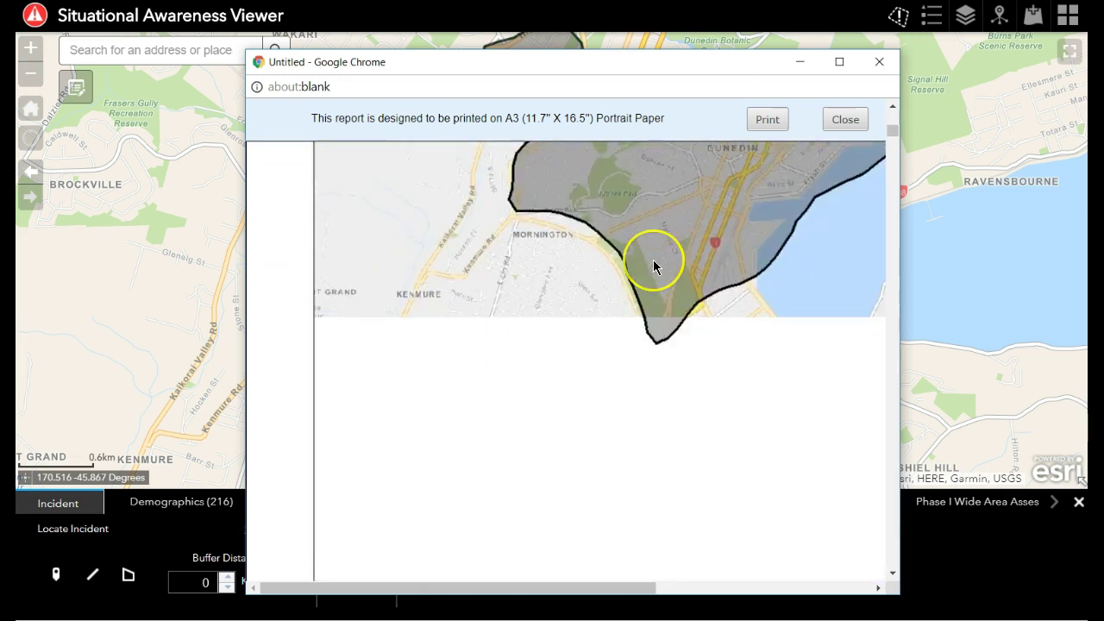
pyautogui.scroll(-8, 652, 260)
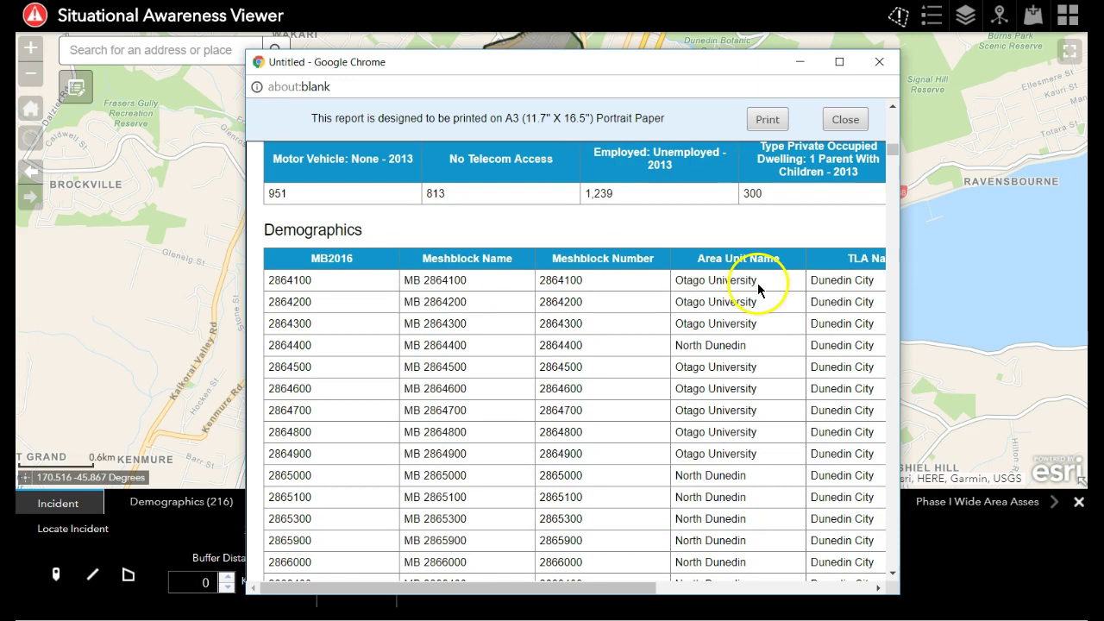
pyautogui.moveTo(580, 588); pyautogui.dragTo(500, 561)
pyautogui.scroll(1, 657, 311)
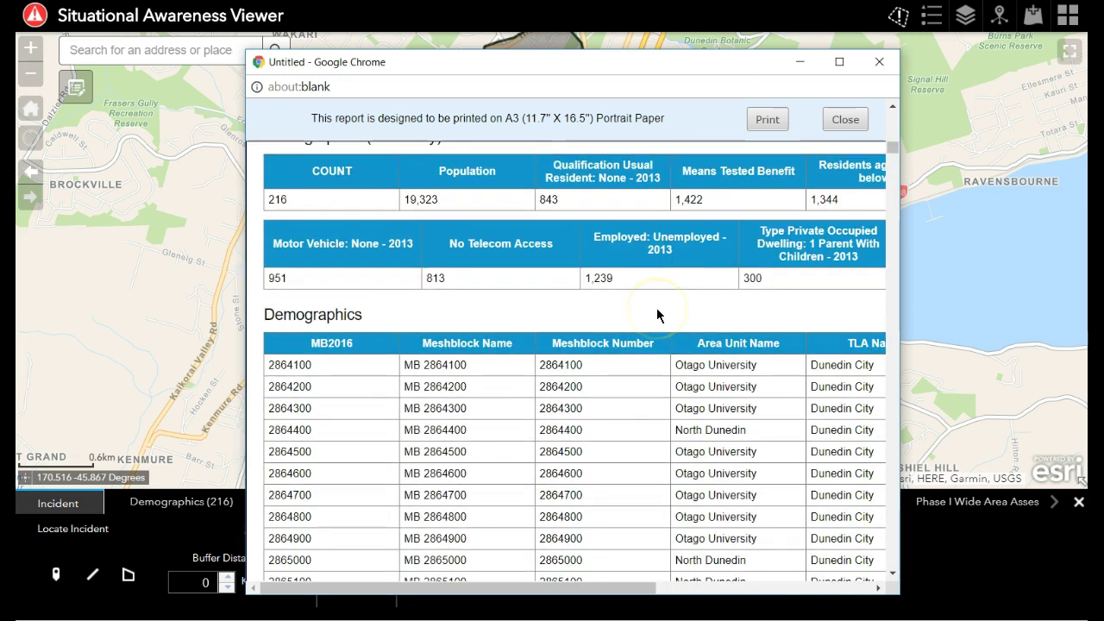
pyautogui.scroll(-15, 657, 314)
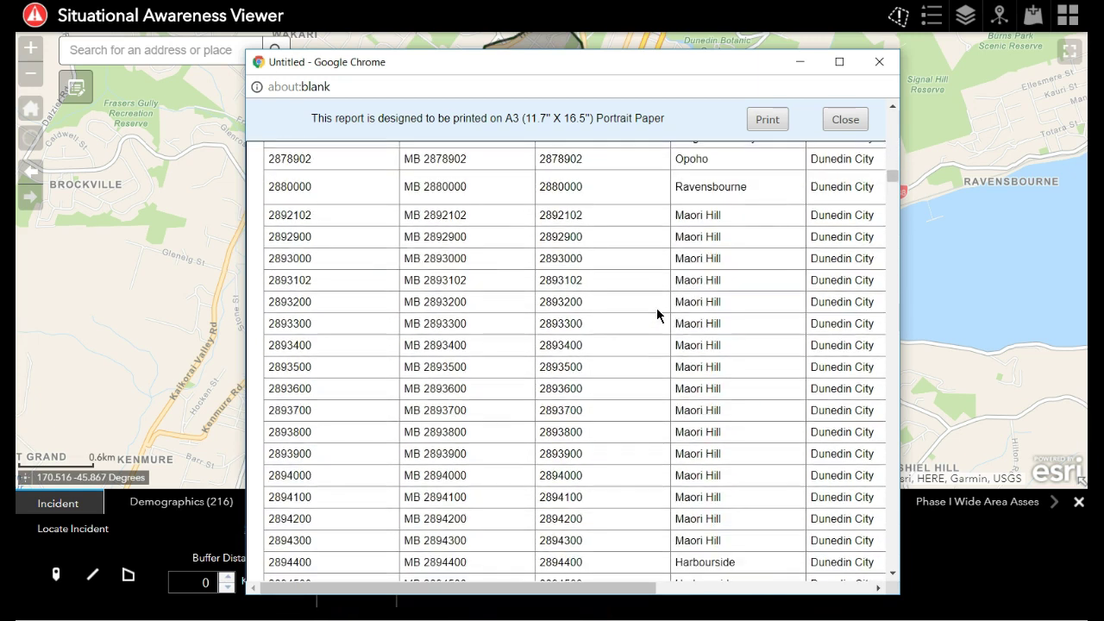
pyautogui.moveTo(893, 176); pyautogui.dragTo(892, 305)
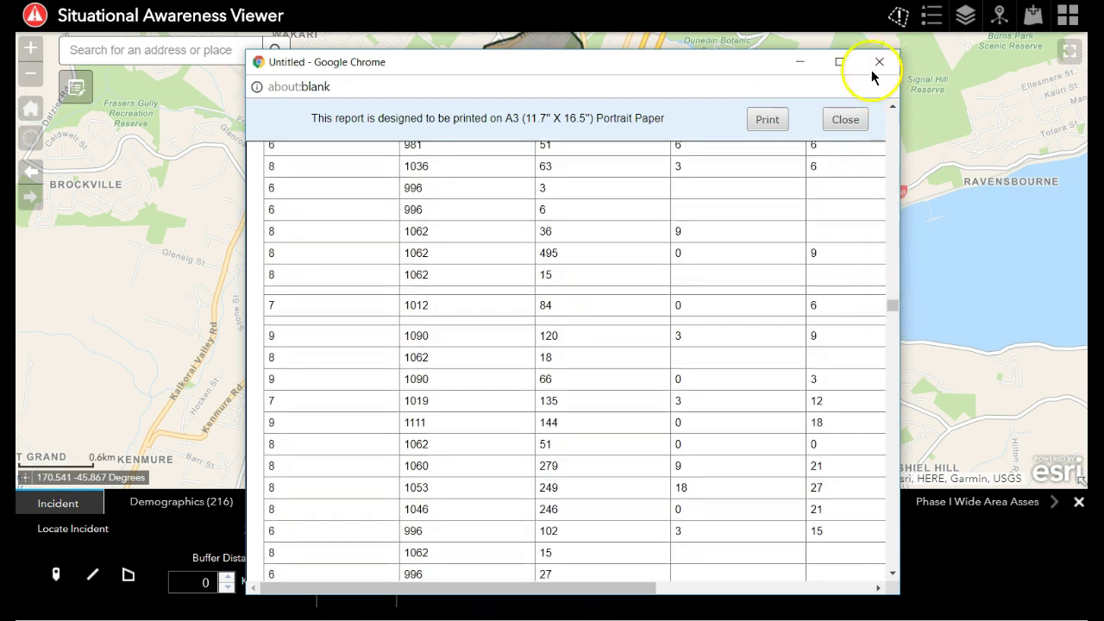
pyautogui.moveTo(719, 55); pyautogui.dragTo(636, 22)
pyautogui.scroll(-5, 635, 318)
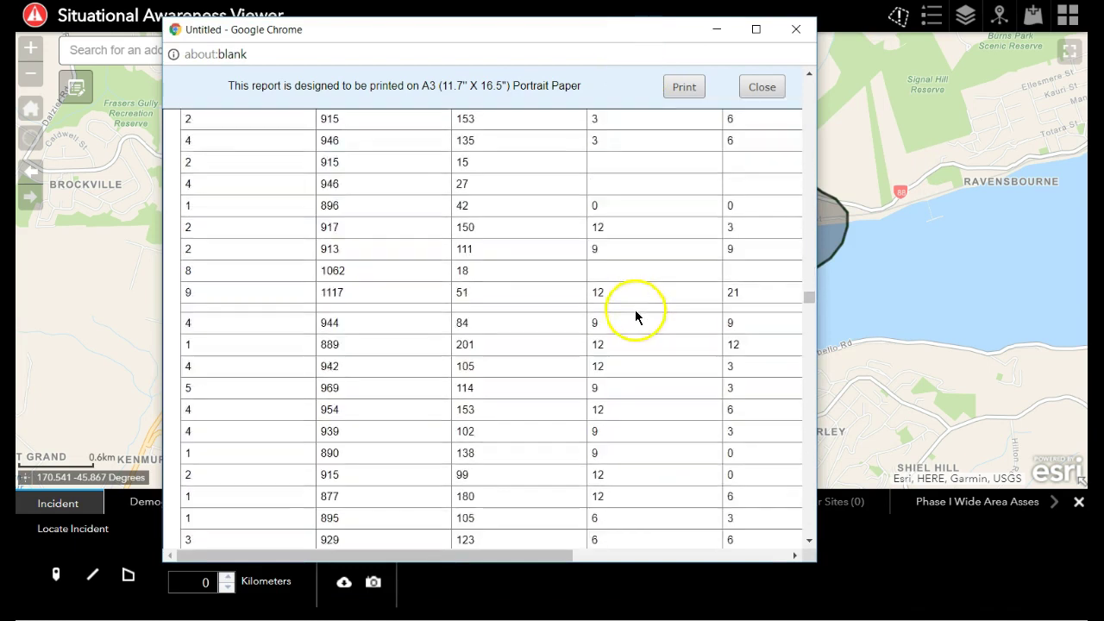
pyautogui.scroll(-3, 635, 318)
# - Scroll down through the Phase I, II and III damage assessment tables
pyautogui.moveTo(808, 315); pyautogui.dragTo(801, 436)
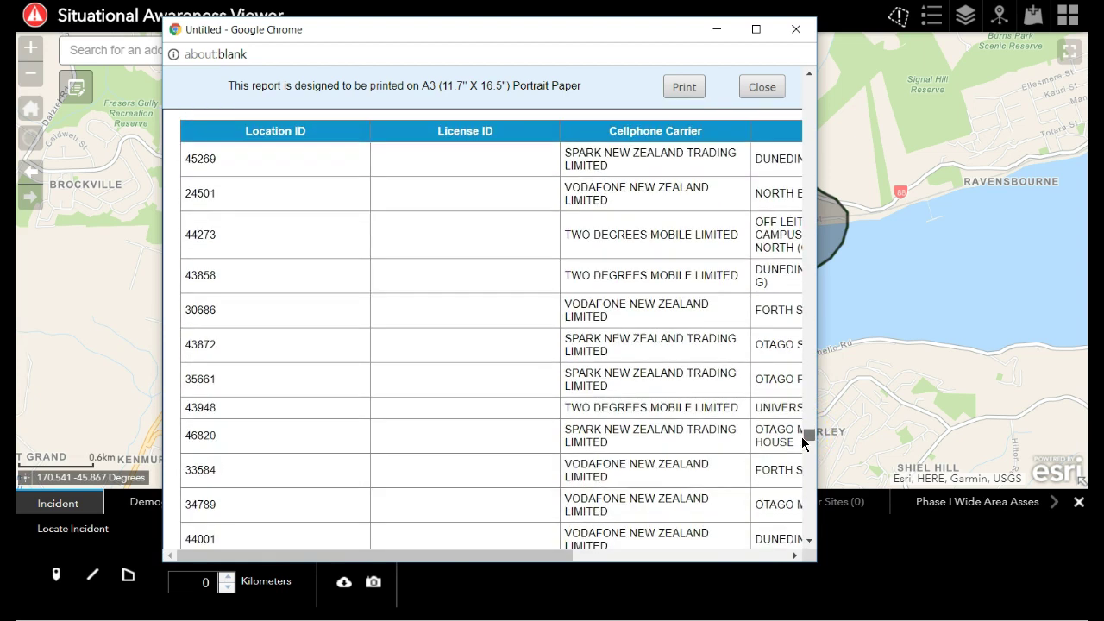
pyautogui.moveTo(542, 559)
pyautogui.mouseDown()
pyautogui.moveTo(745, 565)
pyautogui.moveTo(538, 571)
pyautogui.mouseUp()
pyautogui.moveTo(811, 437); pyautogui.dragTo(808, 454)
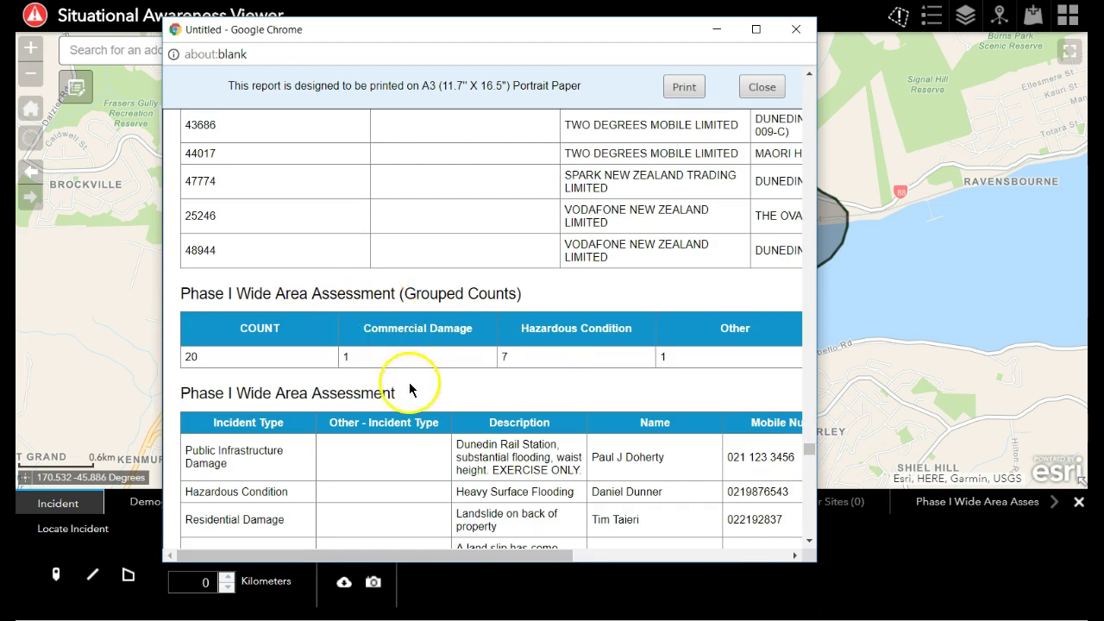
pyautogui.scroll(-3, 542, 362)
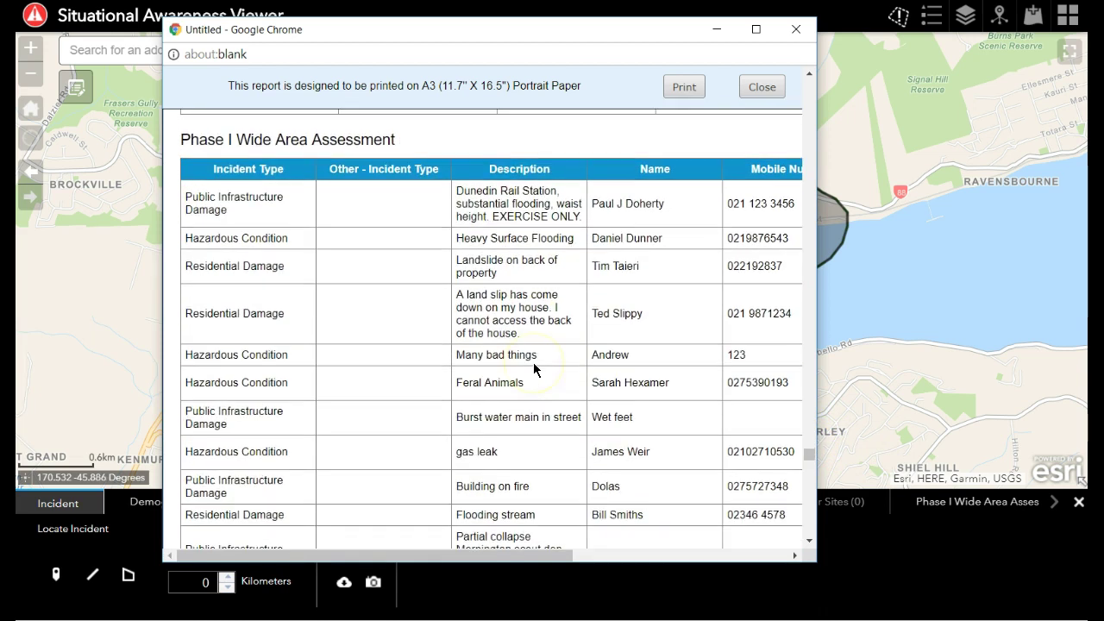
pyautogui.scroll(-4, 533, 369)
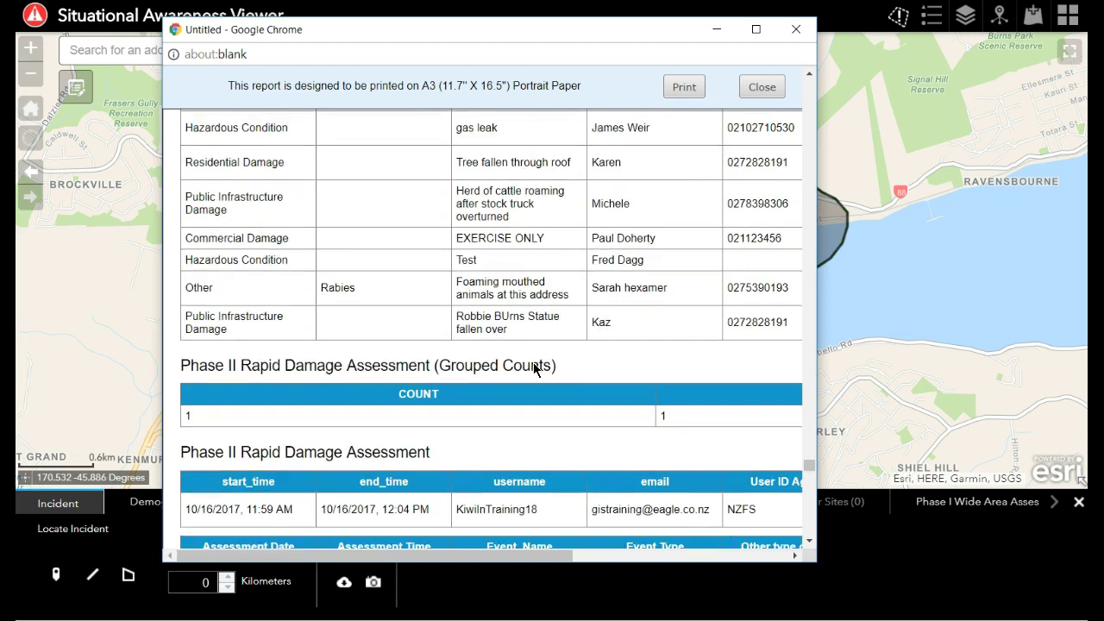
pyautogui.scroll(-7, 533, 369)
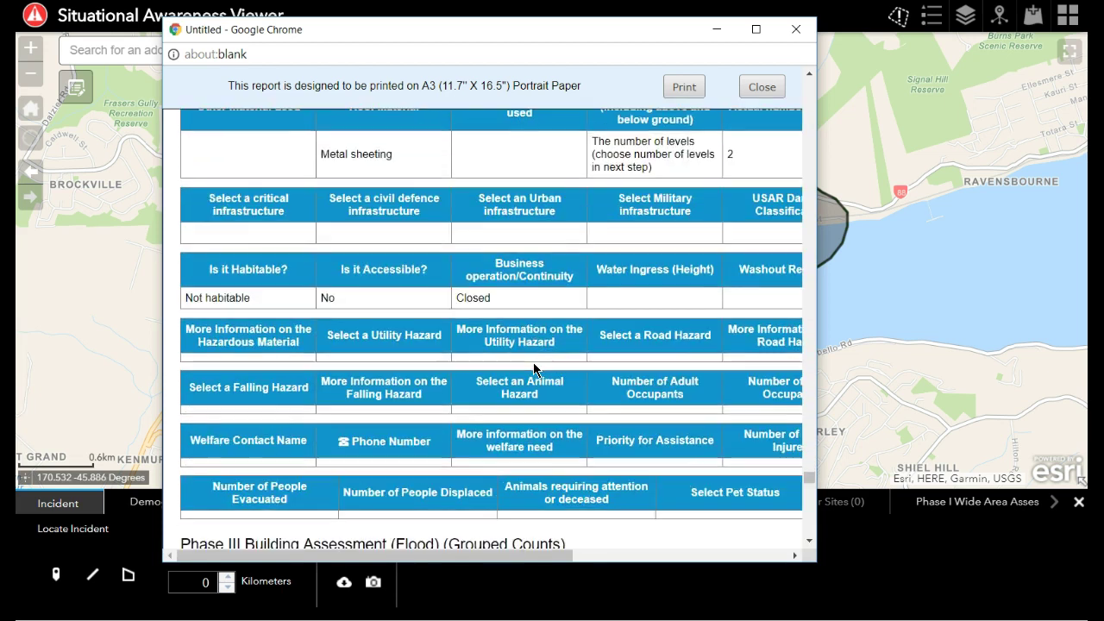
pyautogui.scroll(-8, 533, 364)
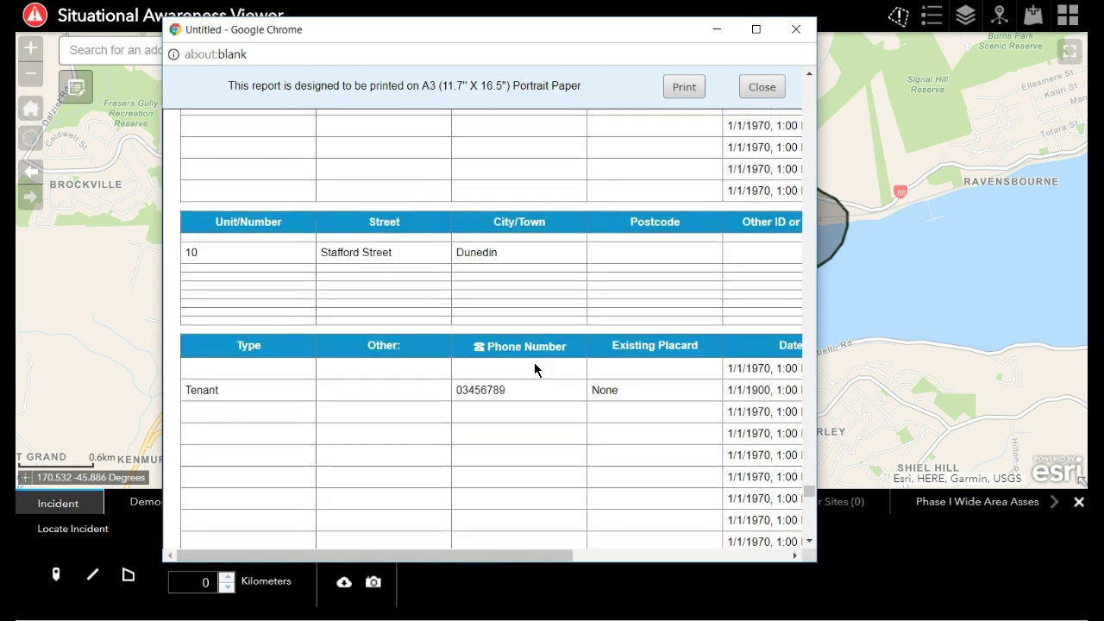
pyautogui.scroll(-10, 534, 369)
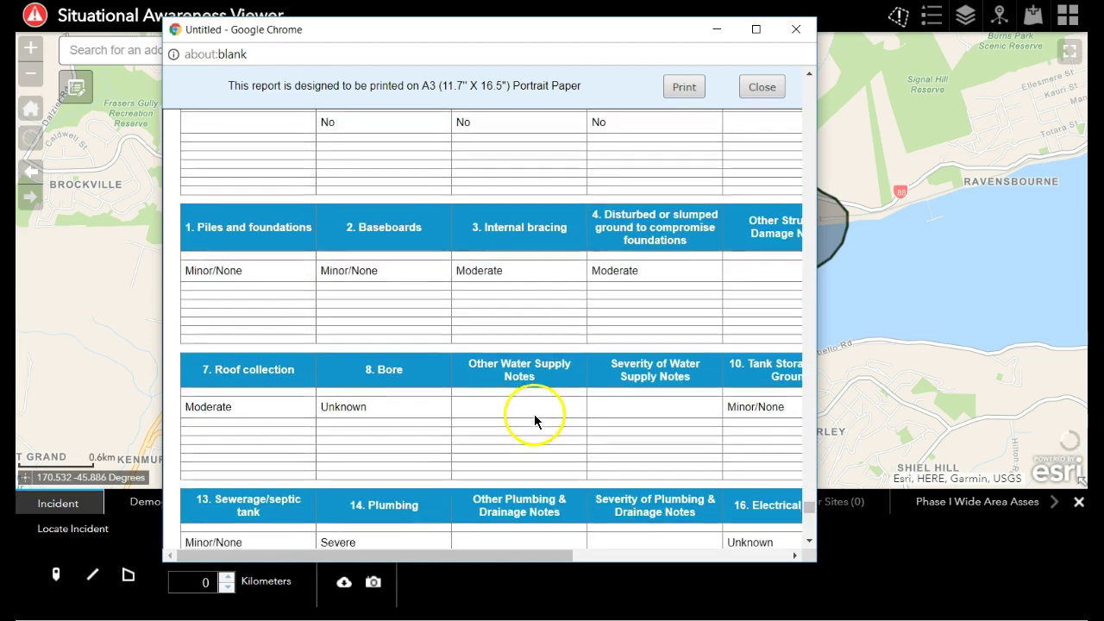
pyautogui.scroll(-2, 534, 414)
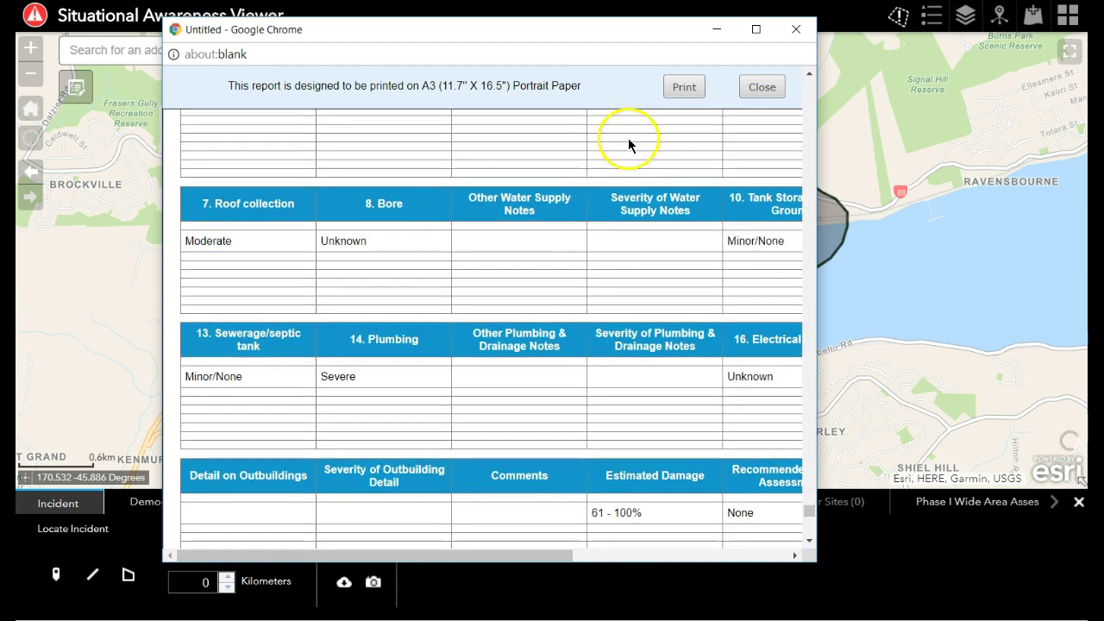
# - Close the report and save the Schools (6) results as the CSV file Schools (2)
pyautogui.click(766, 88)
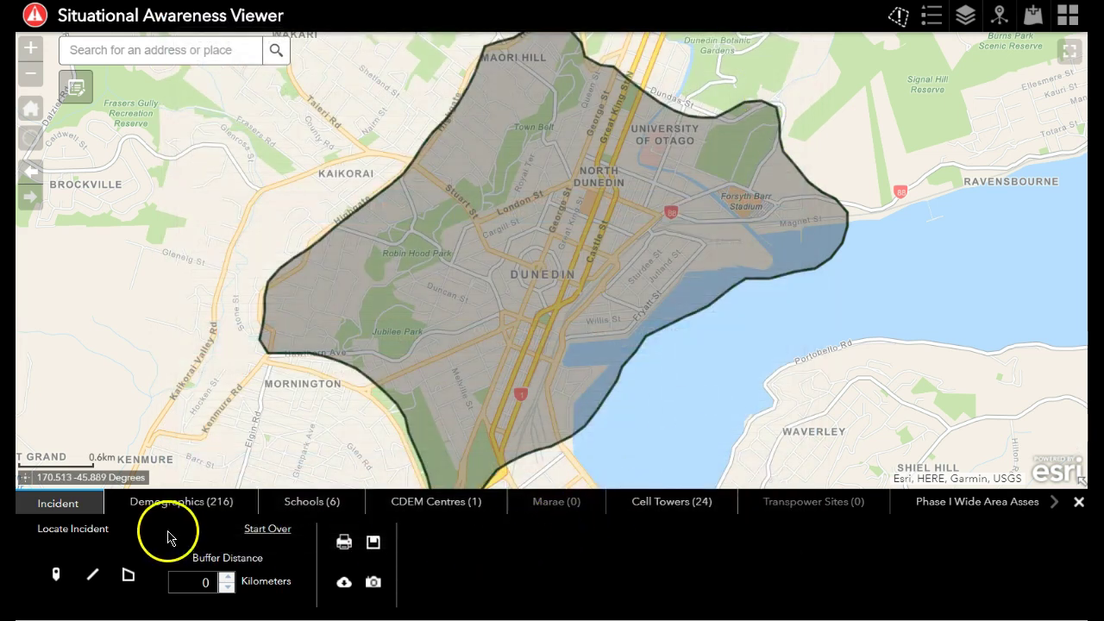
pyautogui.click(289, 505)
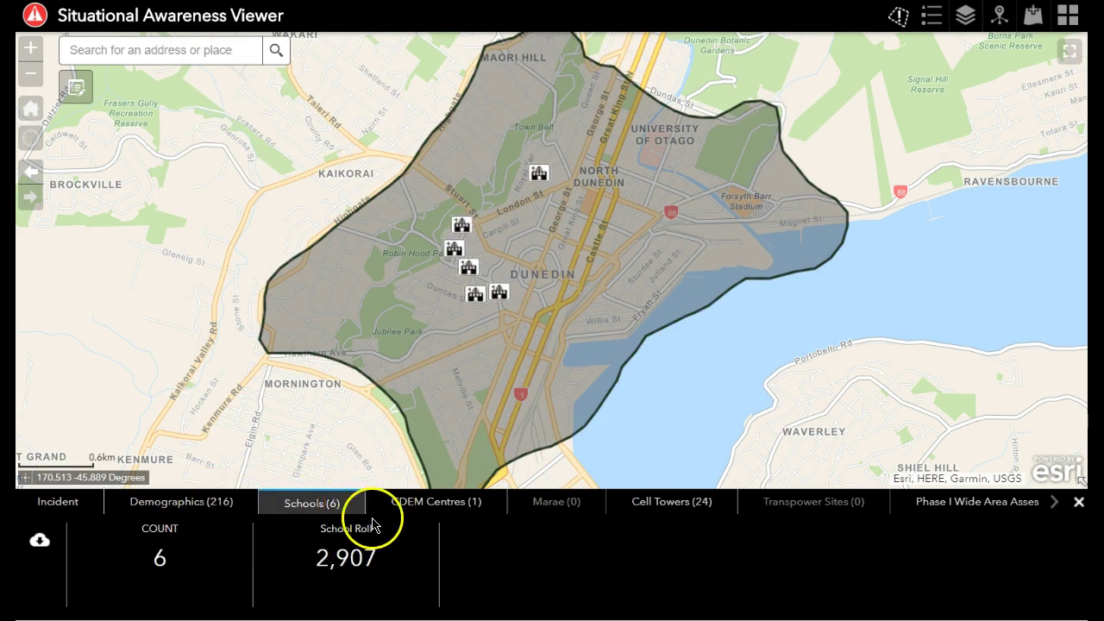
pyautogui.click(40, 541)
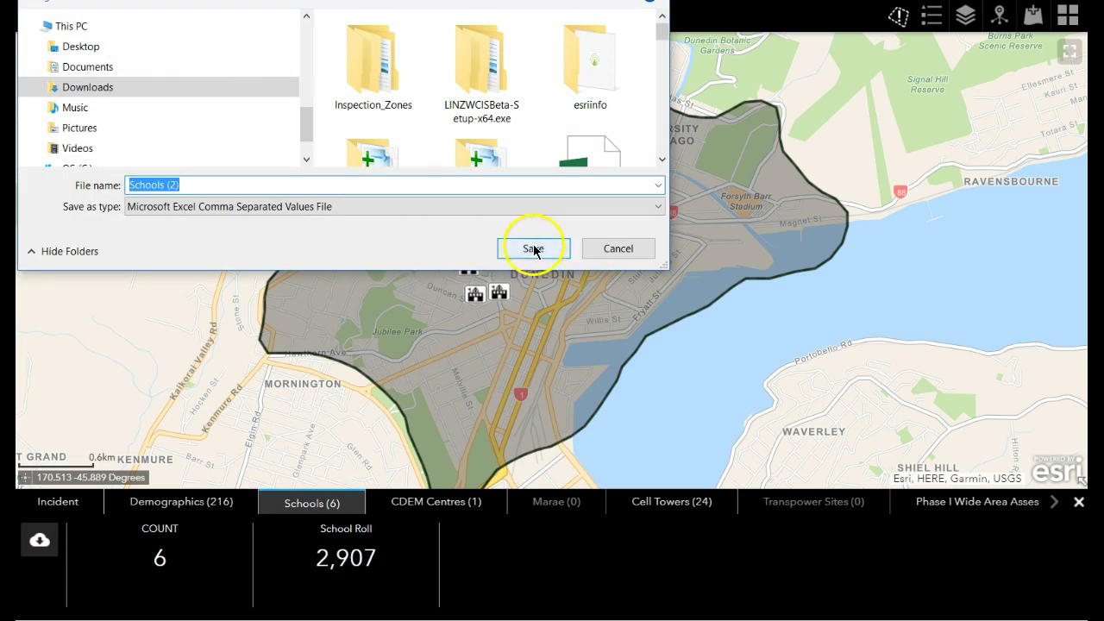
pyautogui.click(541, 250)
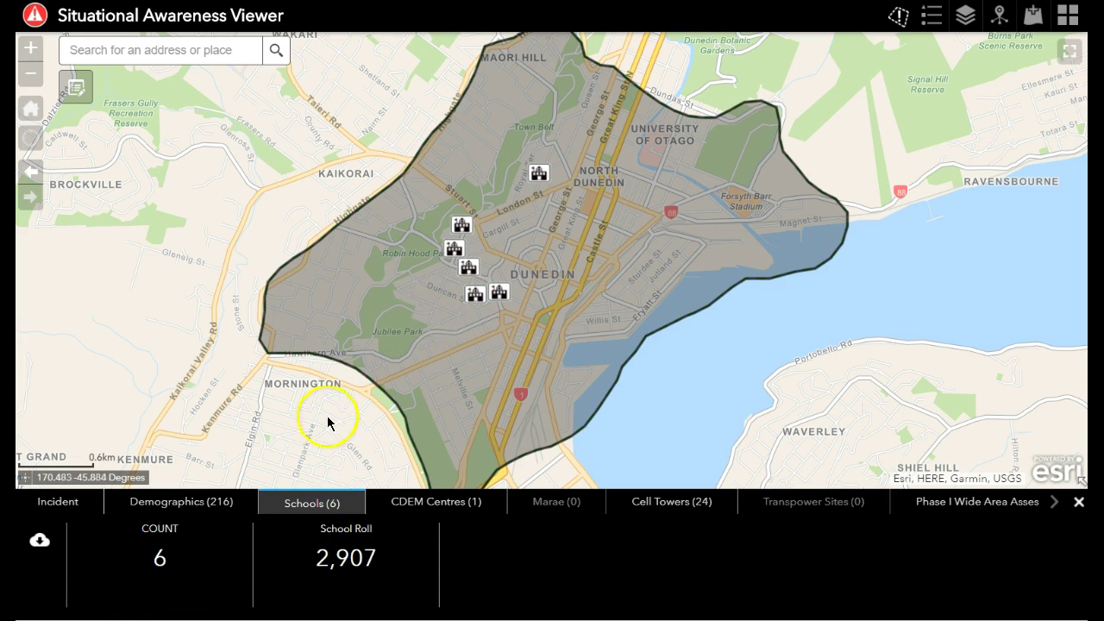
# - Create a snapshot named 'Web Map Snapshot' shared with the NZGIS4EM training group
pyautogui.click(69, 508)
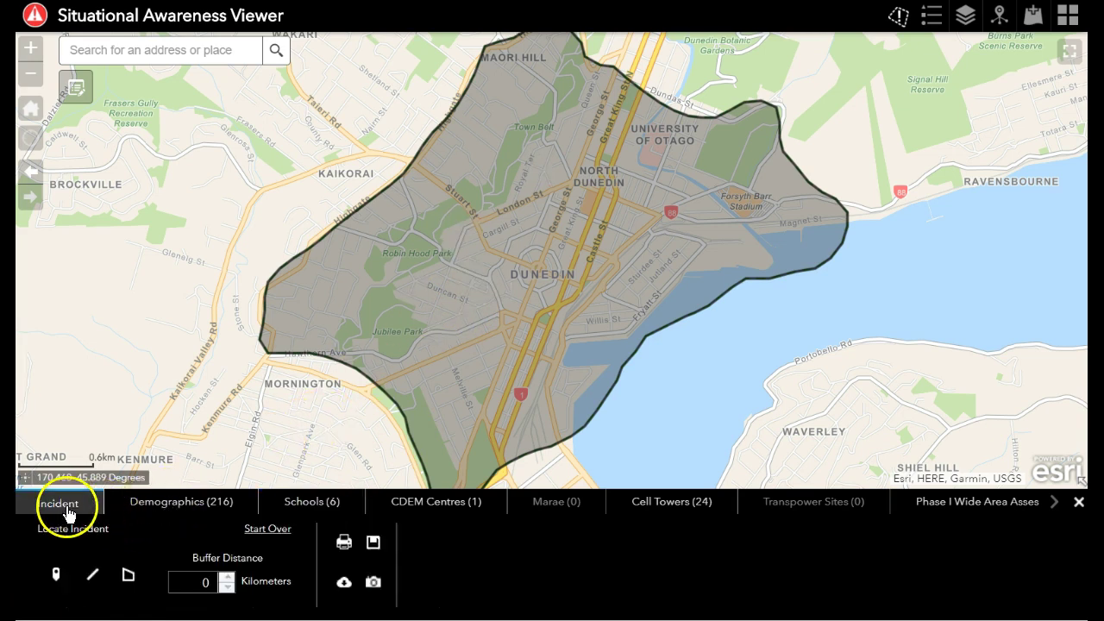
pyautogui.click(374, 588)
pyautogui.click(581, 276)
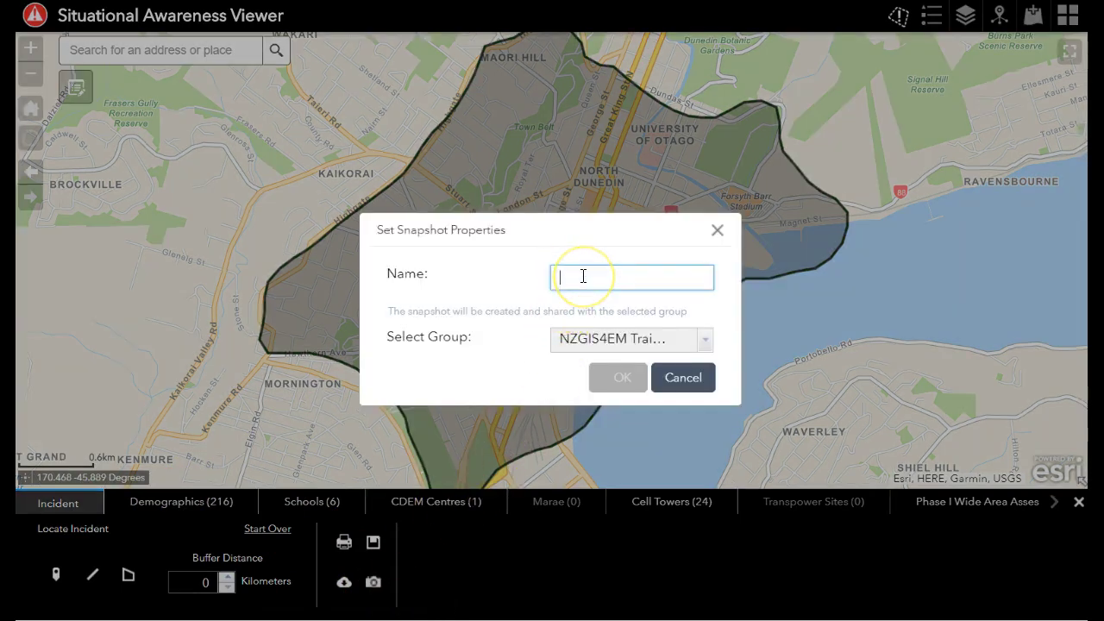
pyautogui.write('Wer')
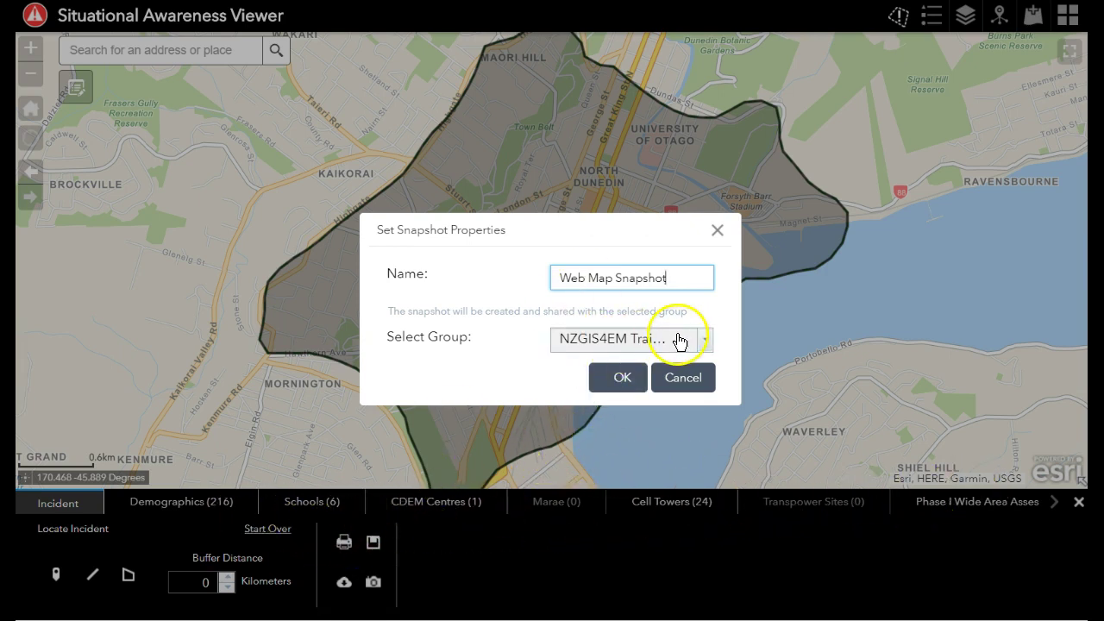
pyautogui.click(705, 340)
pyautogui.click(704, 340)
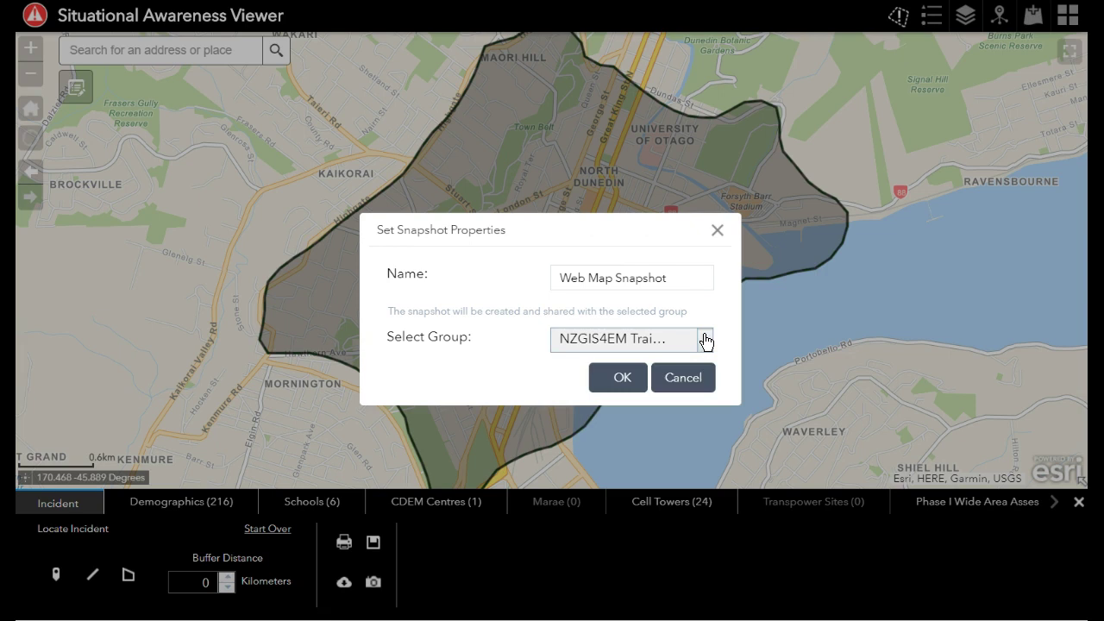
pyautogui.click(634, 384)
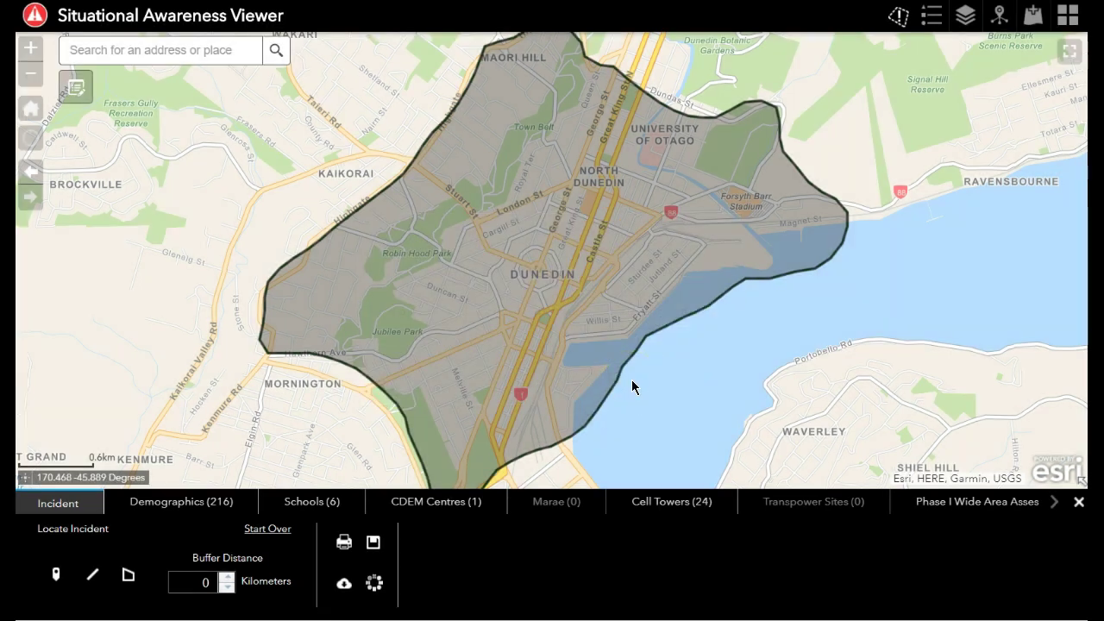
pyautogui.click(632, 378)
pyautogui.click(623, 341)
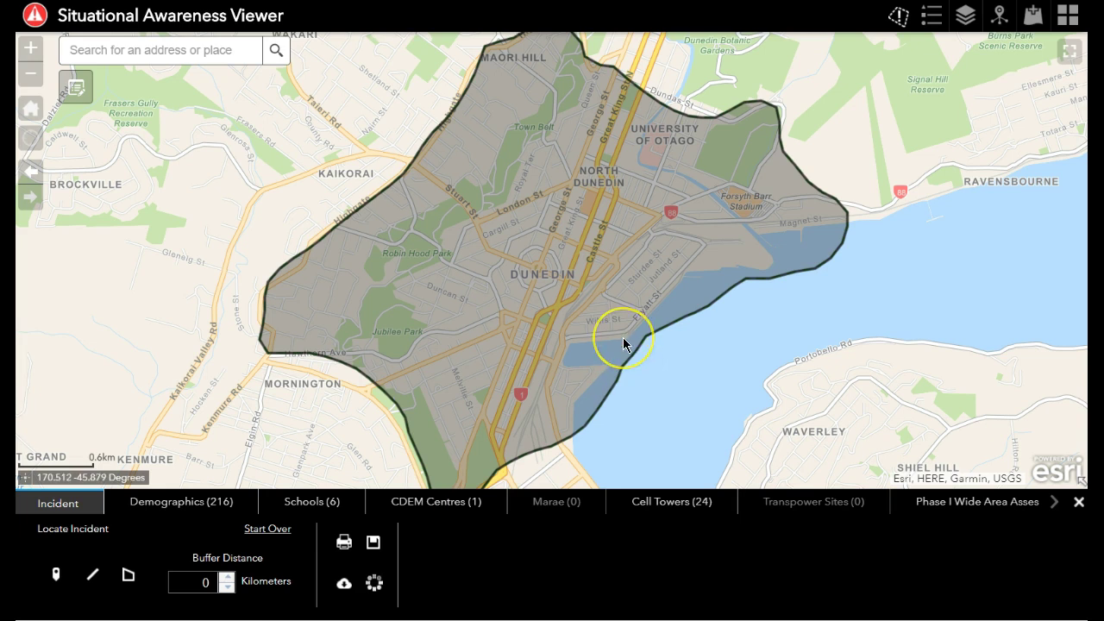